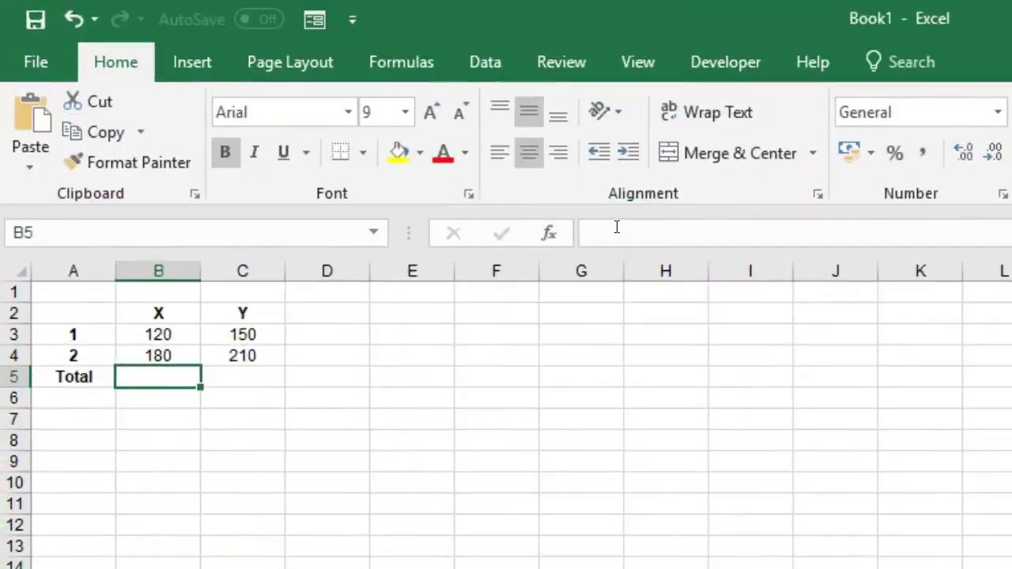
- Enter =B3+B4 in B5 so the X column totals 300
click(606, 237)
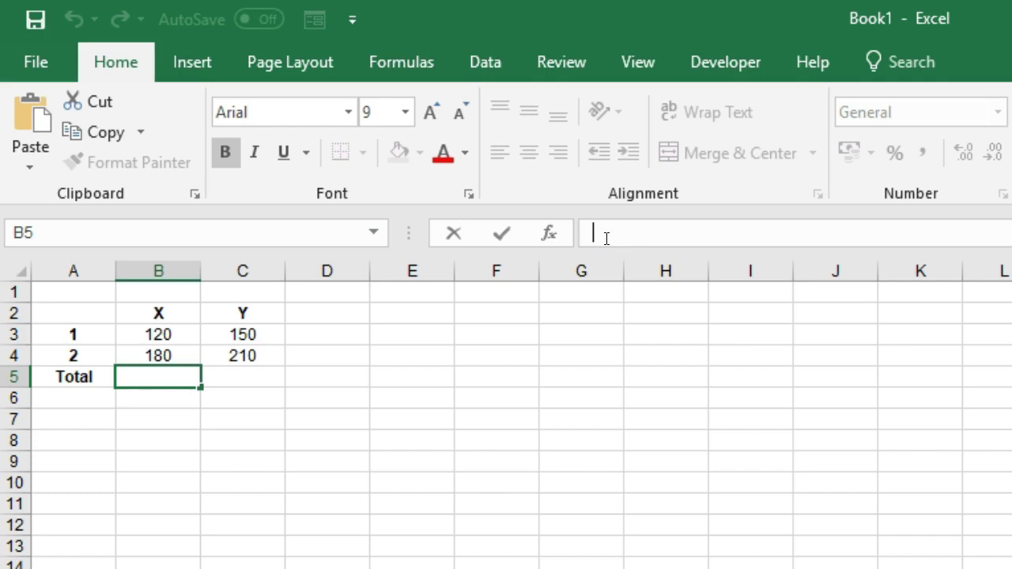
text(=)
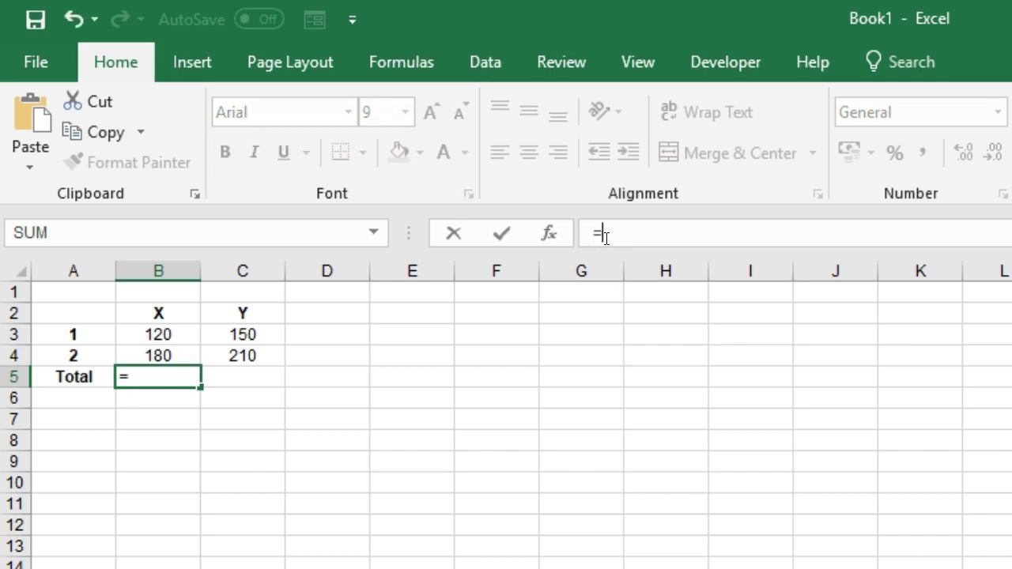
click(189, 330)
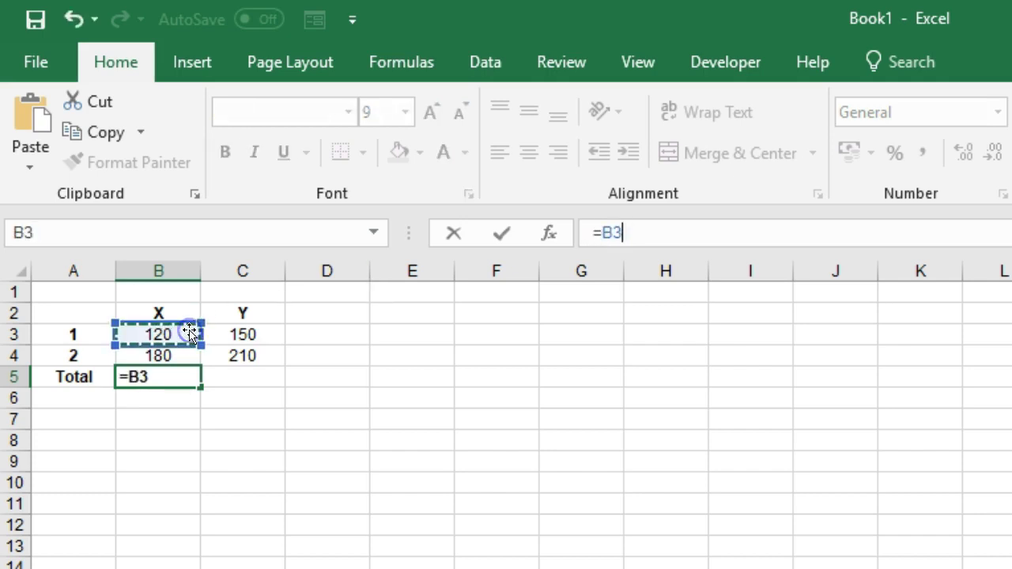
text(+)
click(177, 351)
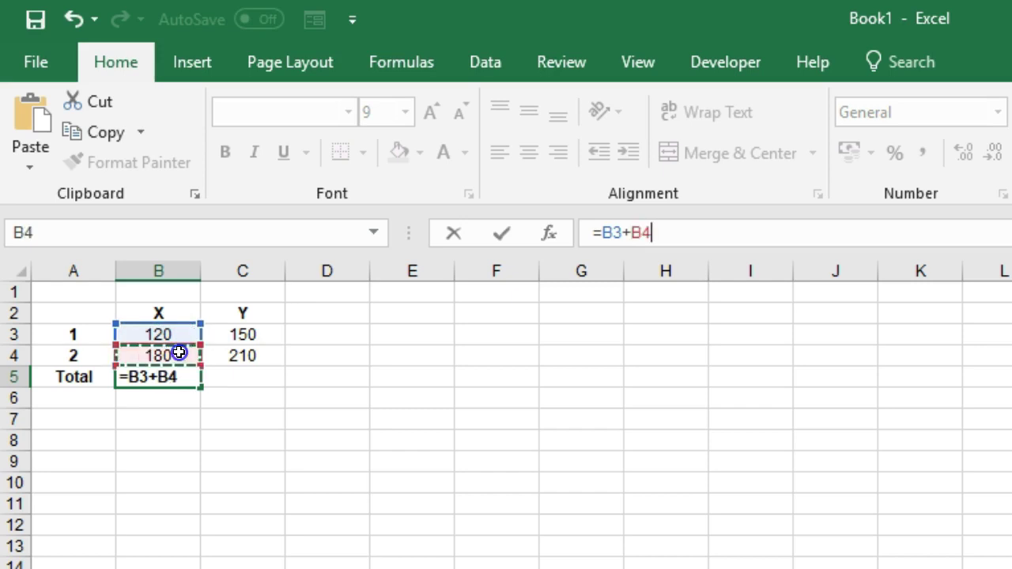
key(Return)
- Enter =C3+C4 in C5 so the Y column totals 360
key(Up)
key(Right)
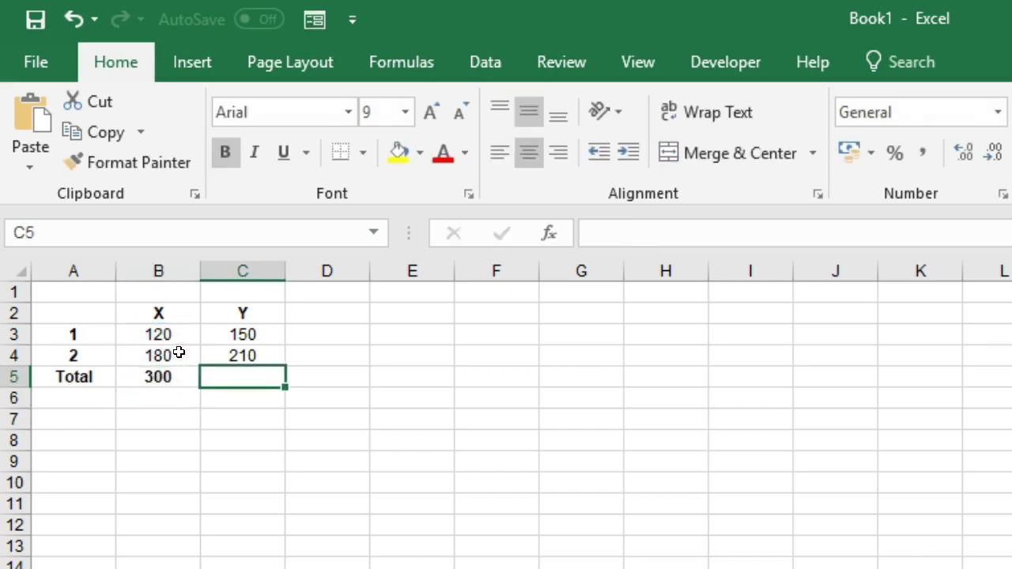
text(=)
key(Up)
key(Up)
text(+)
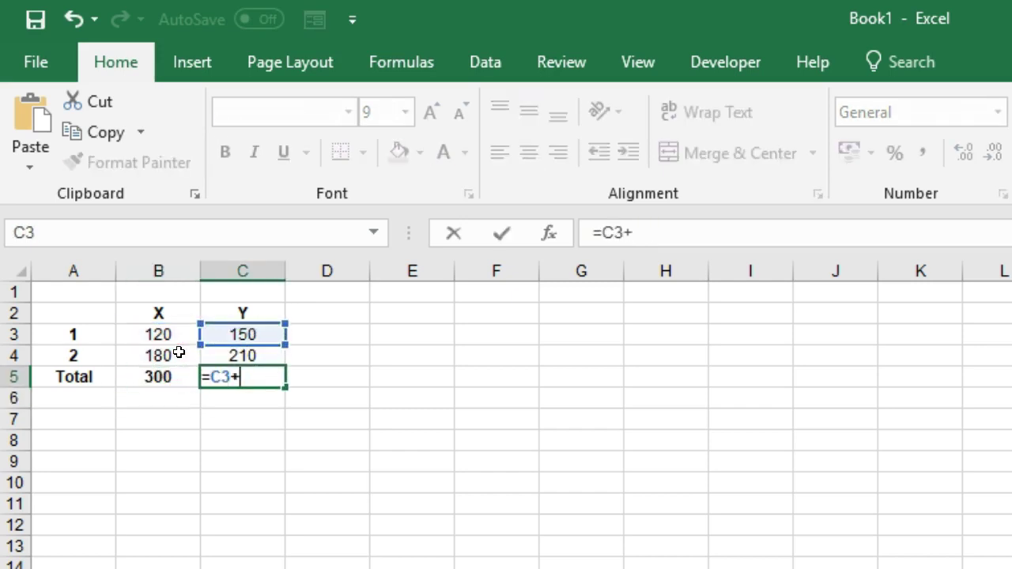
key(Up)
key(Return)
key(Up)
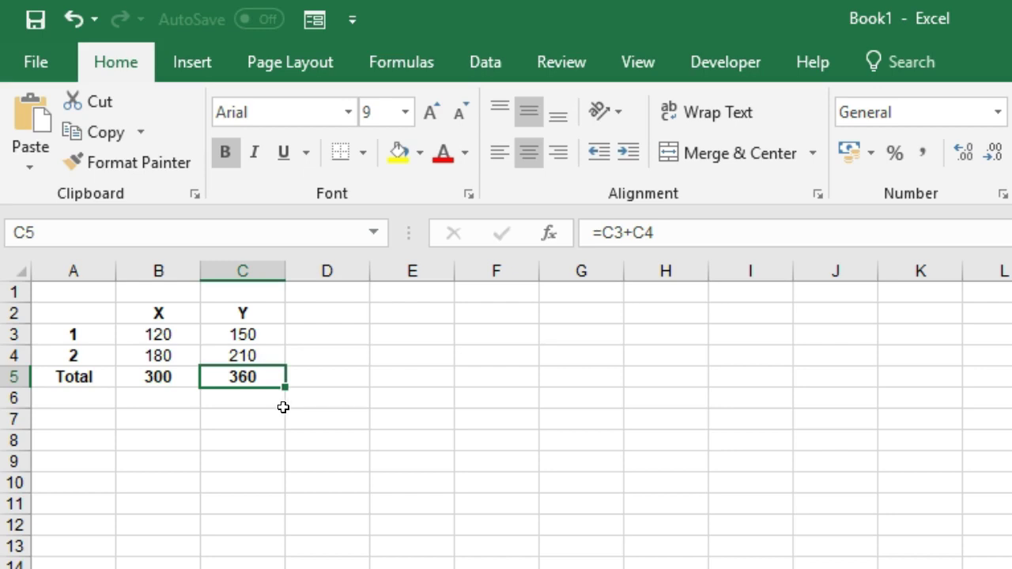
- Add a comment to the 150 value in cell C3
click(254, 335)
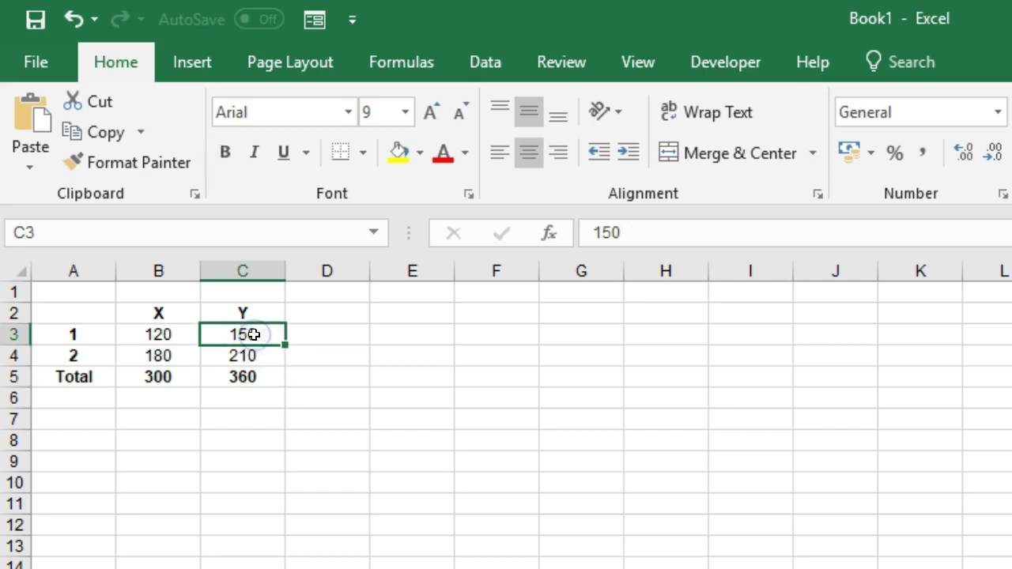
key(shift+F2)
click(306, 322)
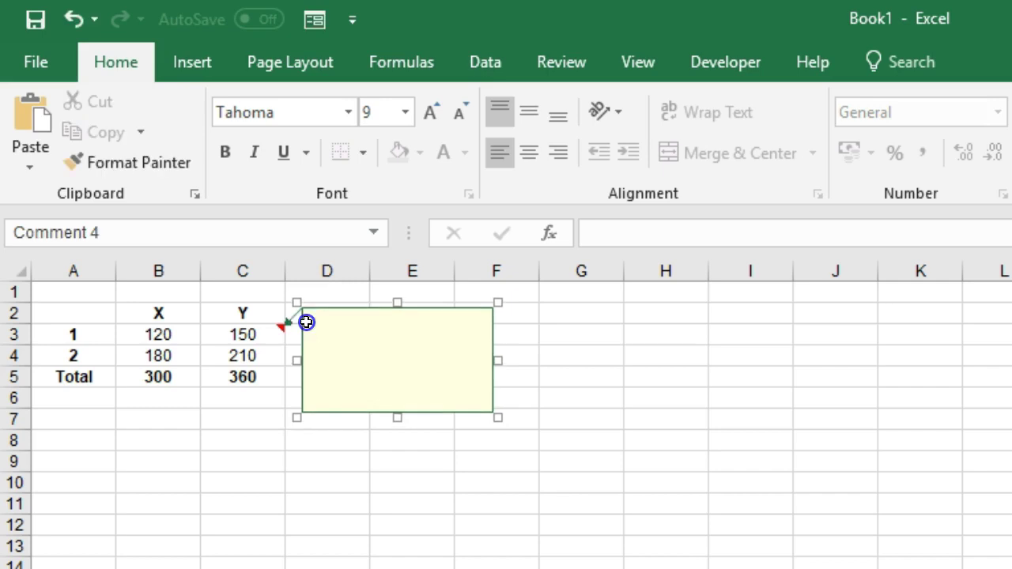
text(??)
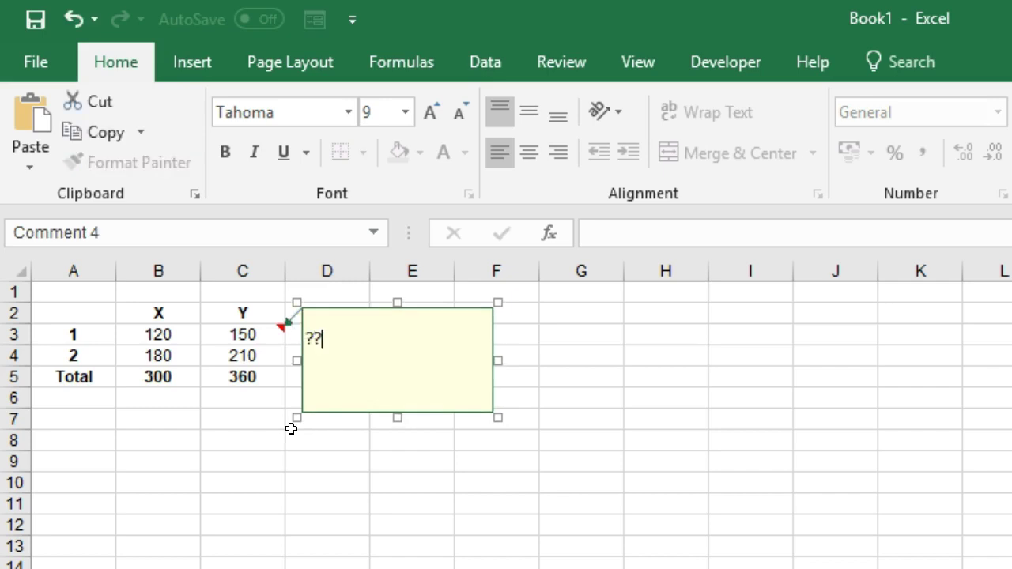
- Fill the Y values C3:C4 yellow, then select the Y total in C5
drag(250, 334, 257, 356)
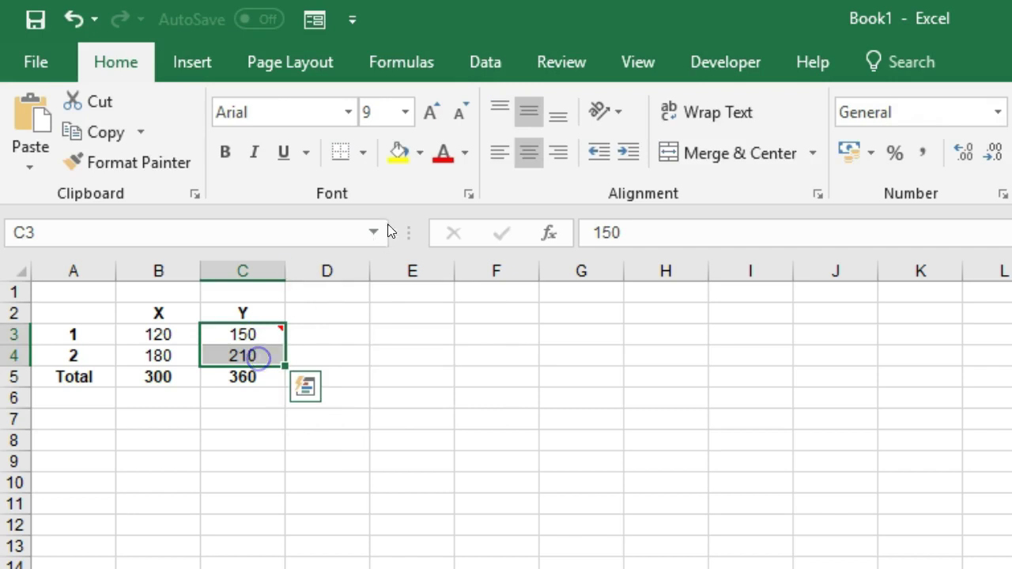
click(399, 155)
click(356, 488)
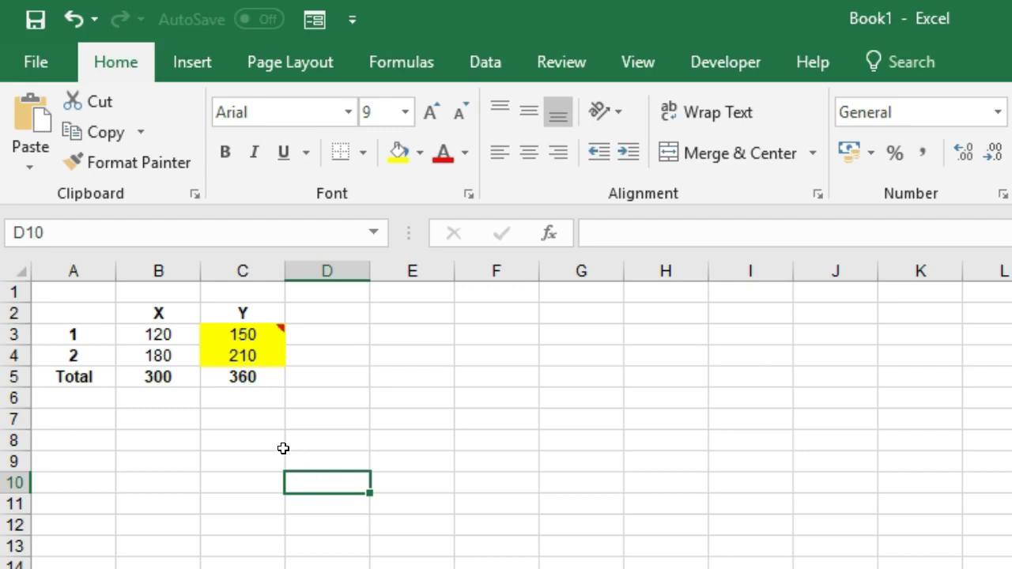
drag(150, 378, 252, 388)
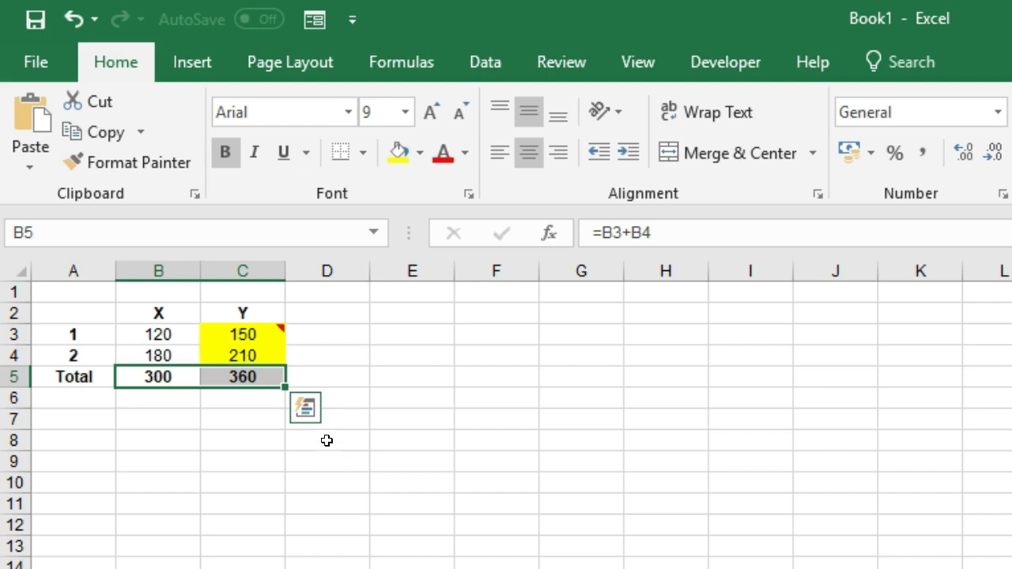
key(Right)
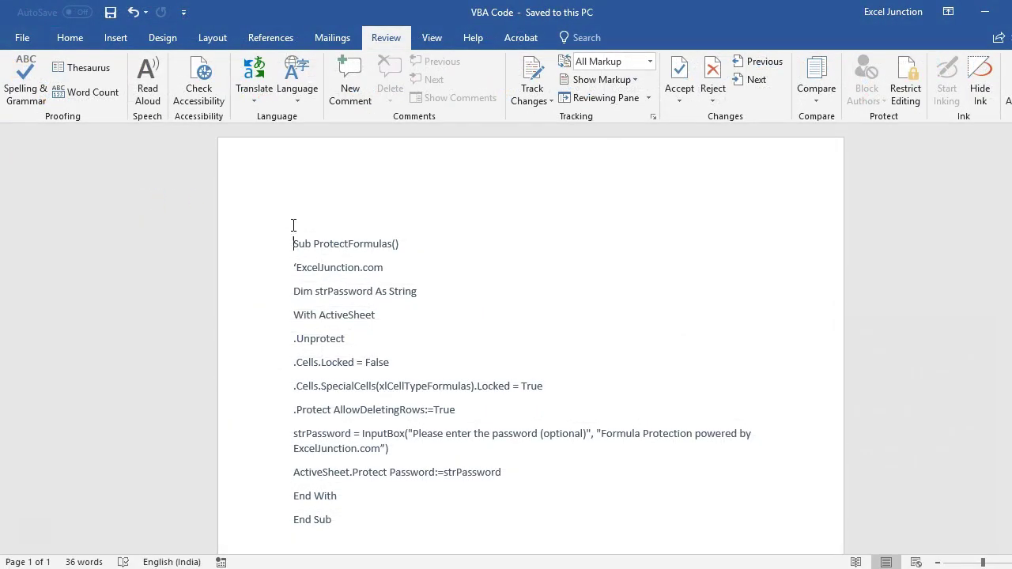
drag(295, 243, 343, 522)
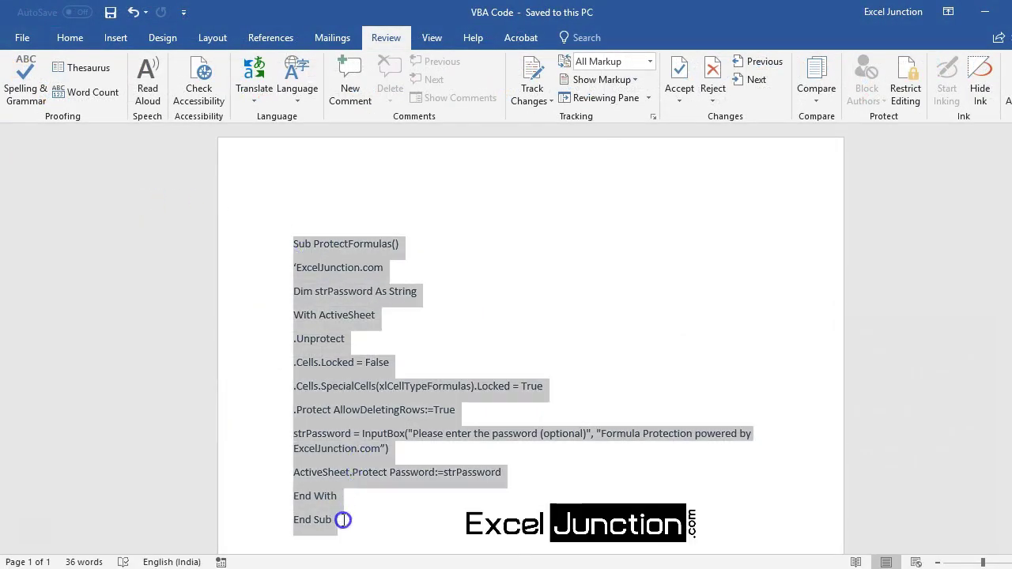
click(362, 526)
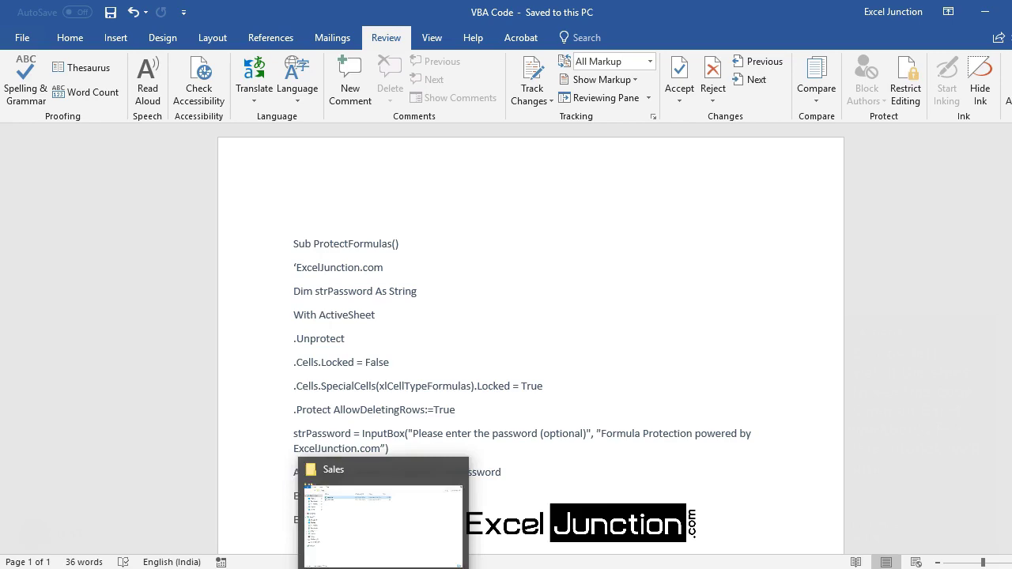
- Bring the Sales folder window forward and open the Sales File workbook from it
click(427, 515)
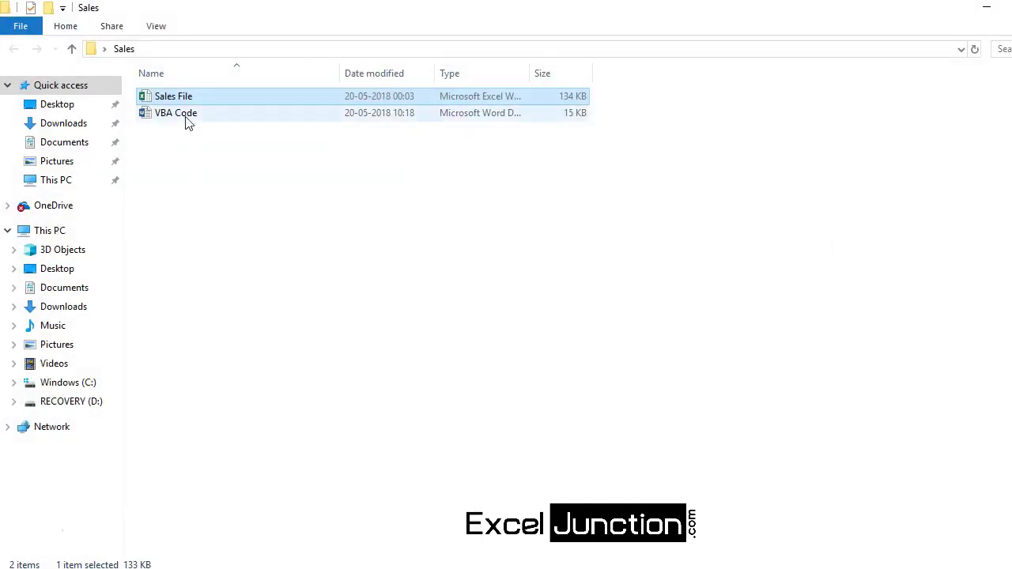
double_click(190, 100)
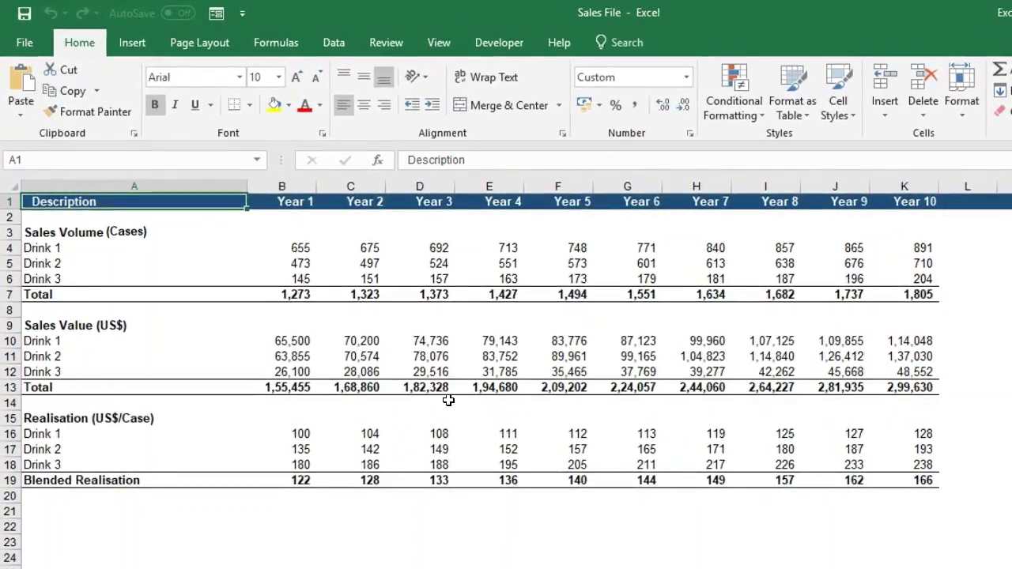
click(305, 295)
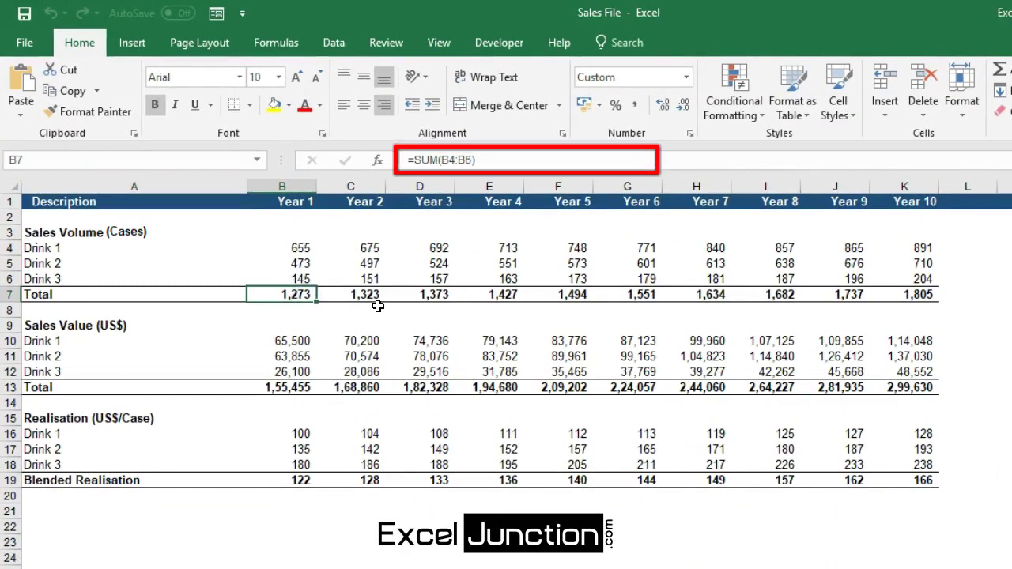
key(F2)
key(Escape)
click(718, 294)
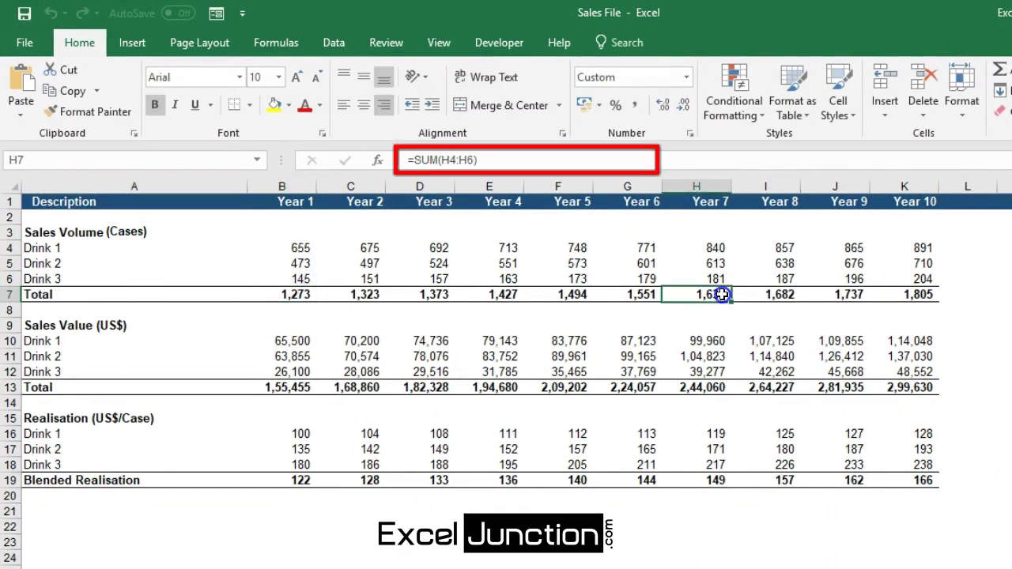
key(F2)
key(Escape)
click(303, 390)
key(F2)
key(Escape)
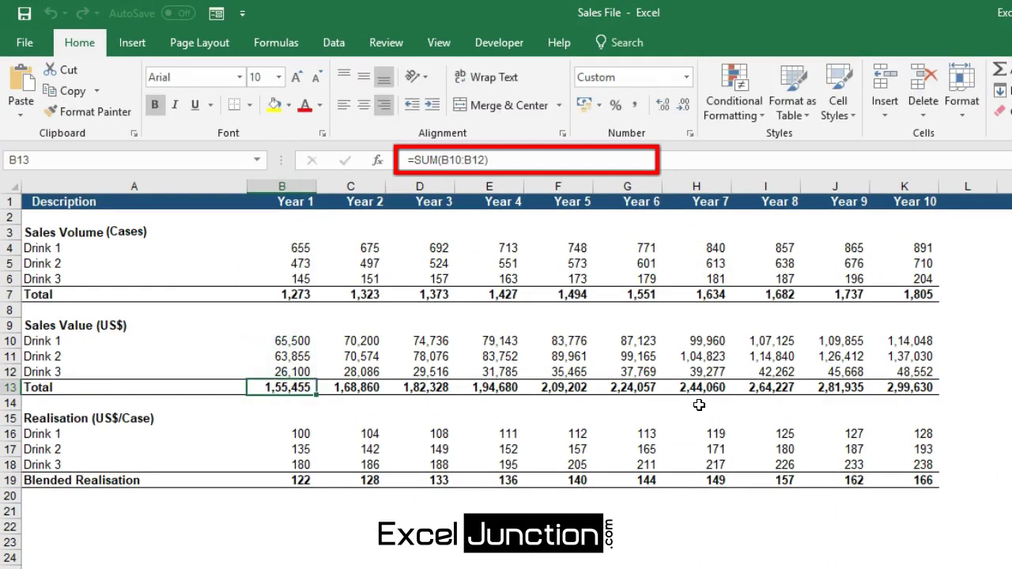
click(790, 388)
key(F2)
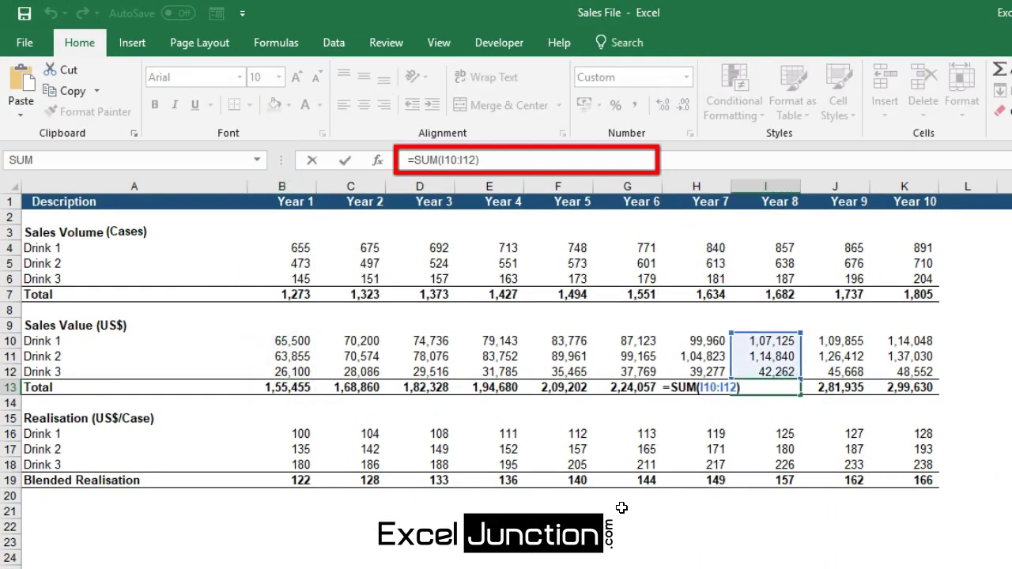
key(Escape)
click(509, 431)
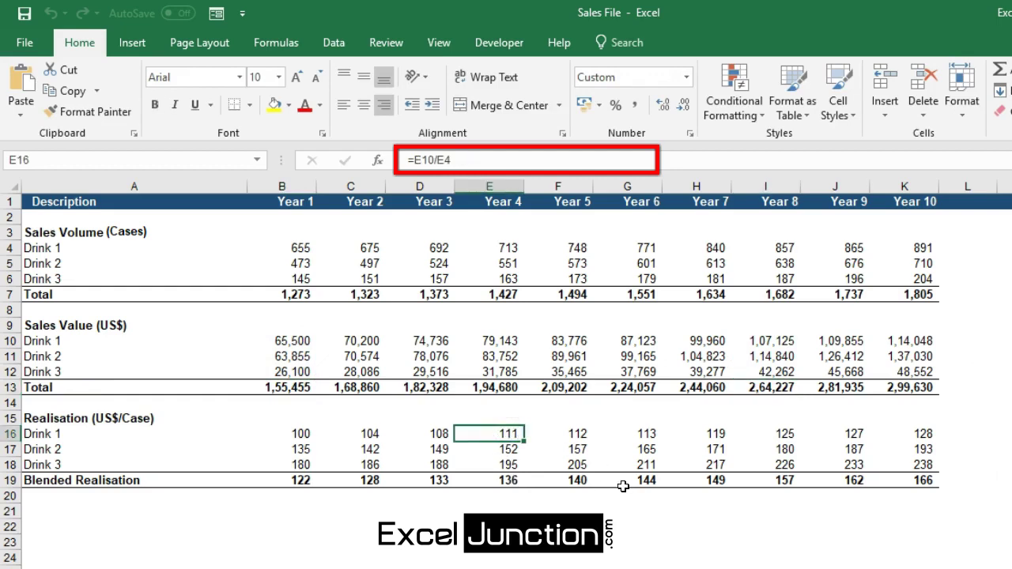
key(Right)
key(Right)
key(Right)
key(Right)
key(Right)
key(Right)
key(Down)
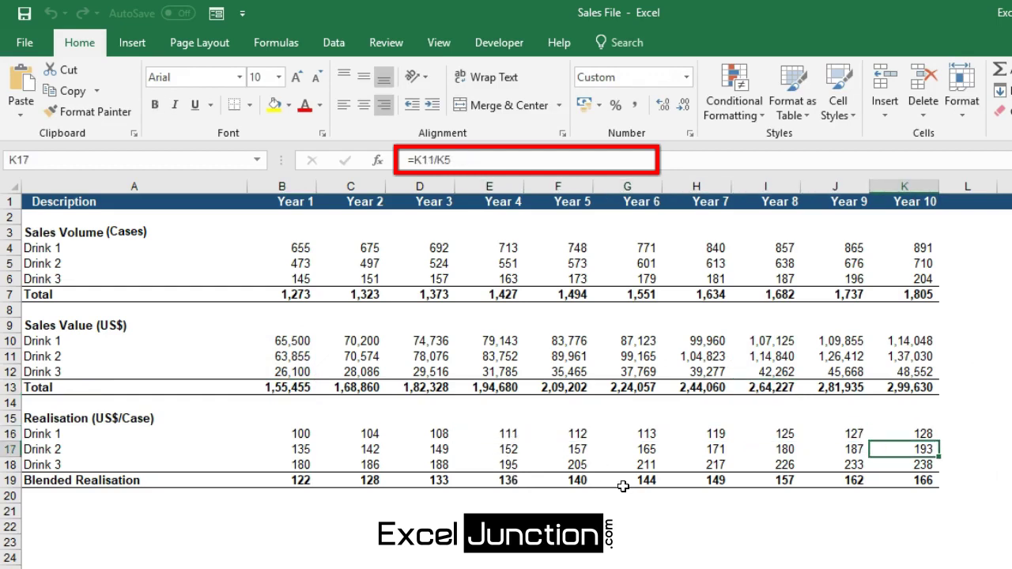
key(Left)
key(Left)
key(Left)
key(Left)
key(Left)
key(Left)
key(Down)
key(Down)
key(Right)
key(Right)
key(Right)
key(Right)
key(Right)
key(Right)
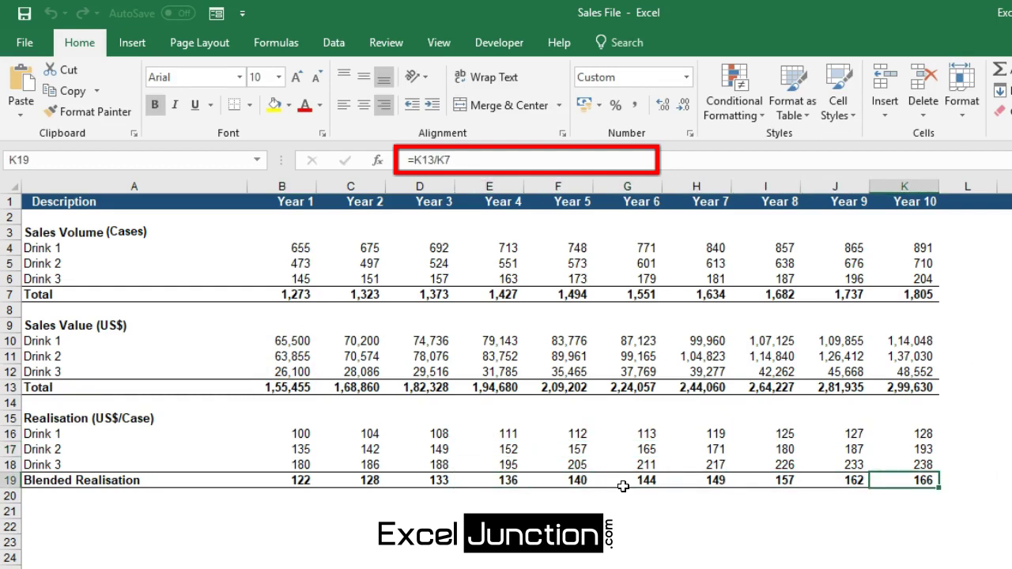
- From the Developer tab, open the Visual Basic editor and insert a new module, Module1
click(500, 46)
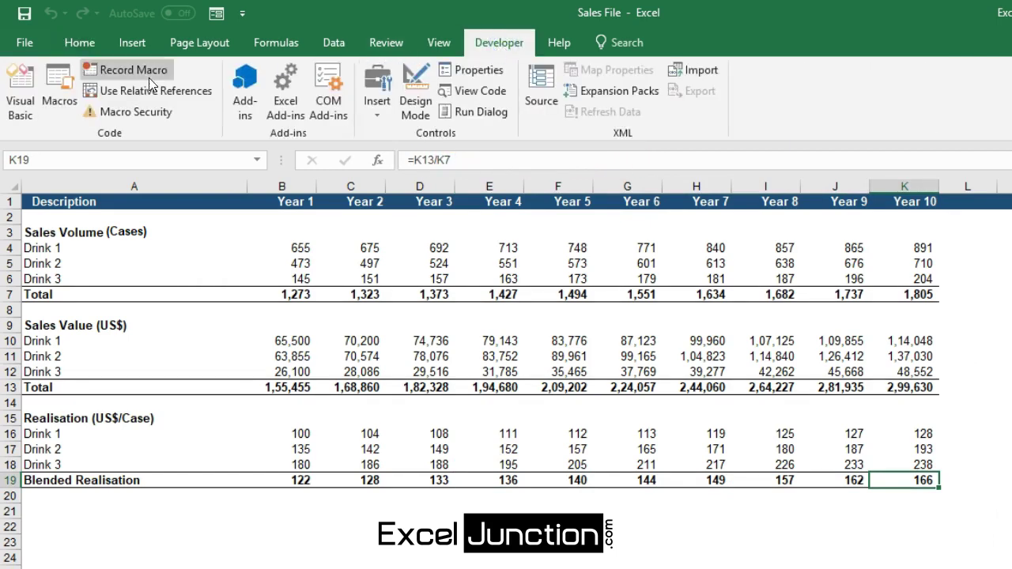
click(28, 96)
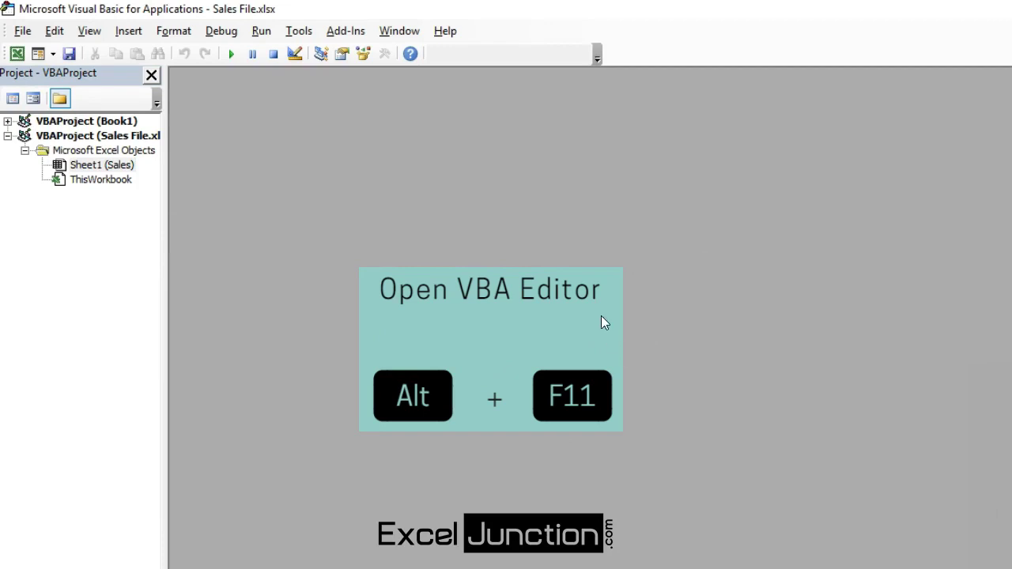
click(129, 32)
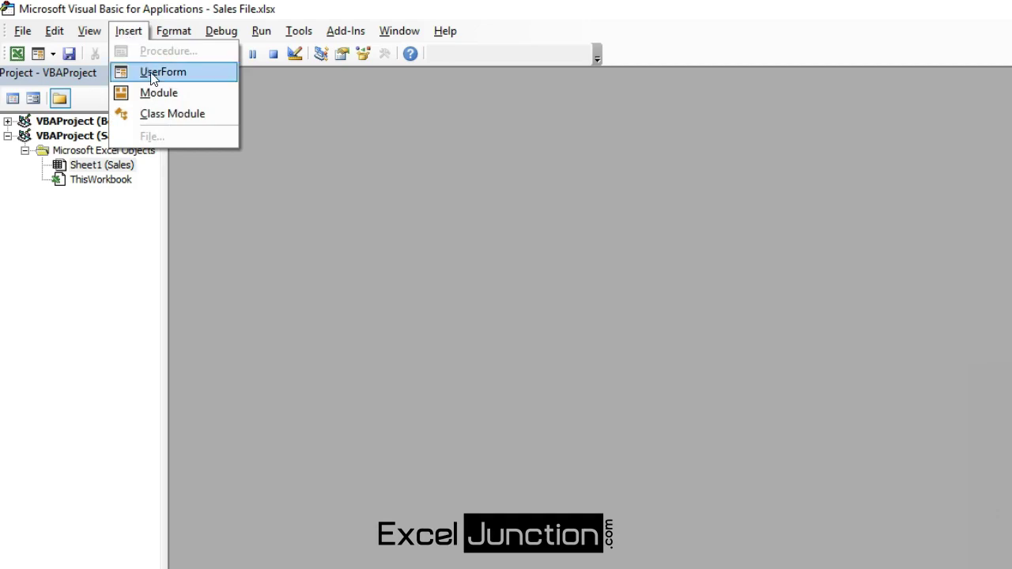
click(159, 95)
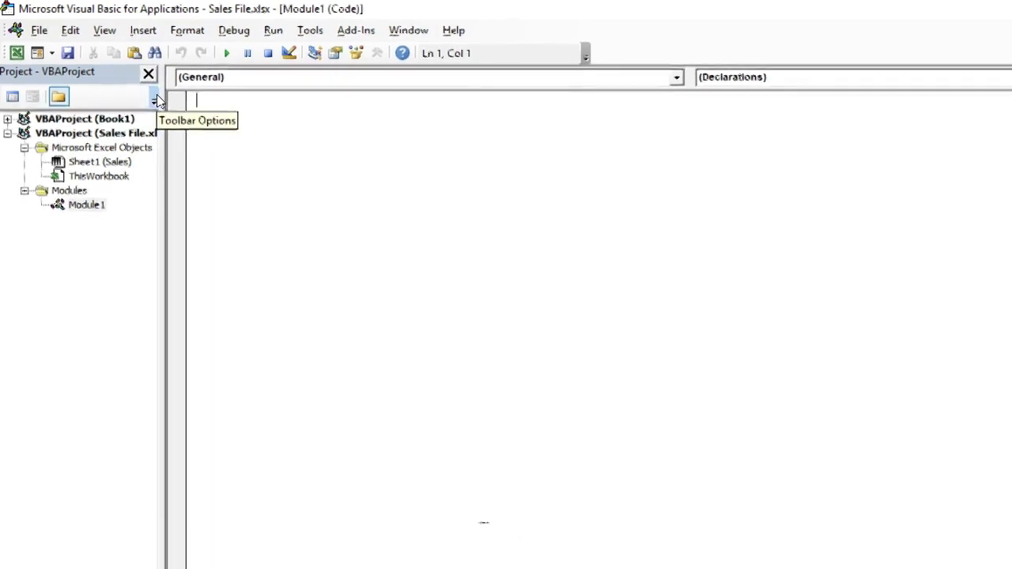
click(206, 93)
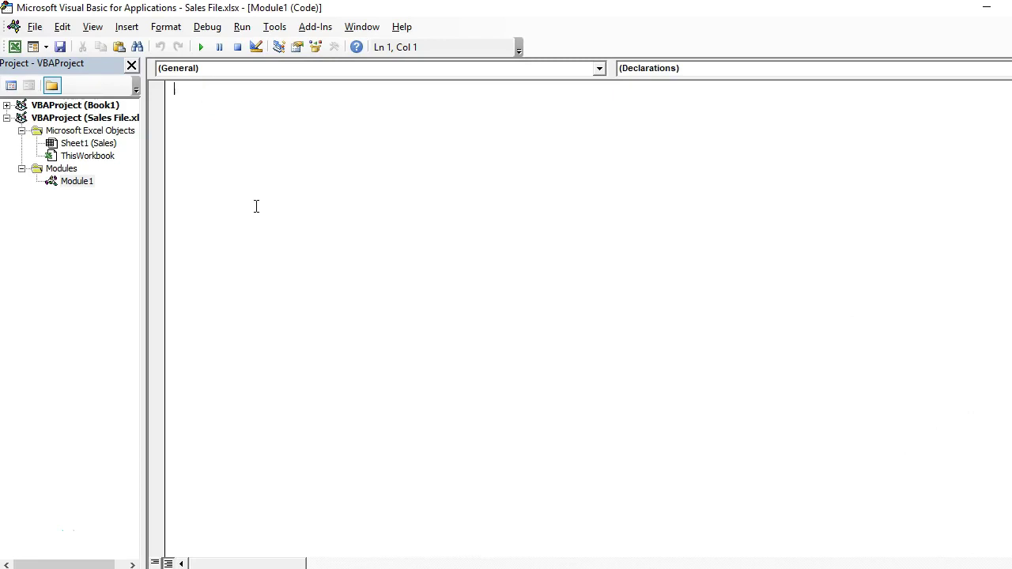
- Copy the ProtectFormulas code from the Word document into Module1, then return to Sales File
key(alt+Tab)
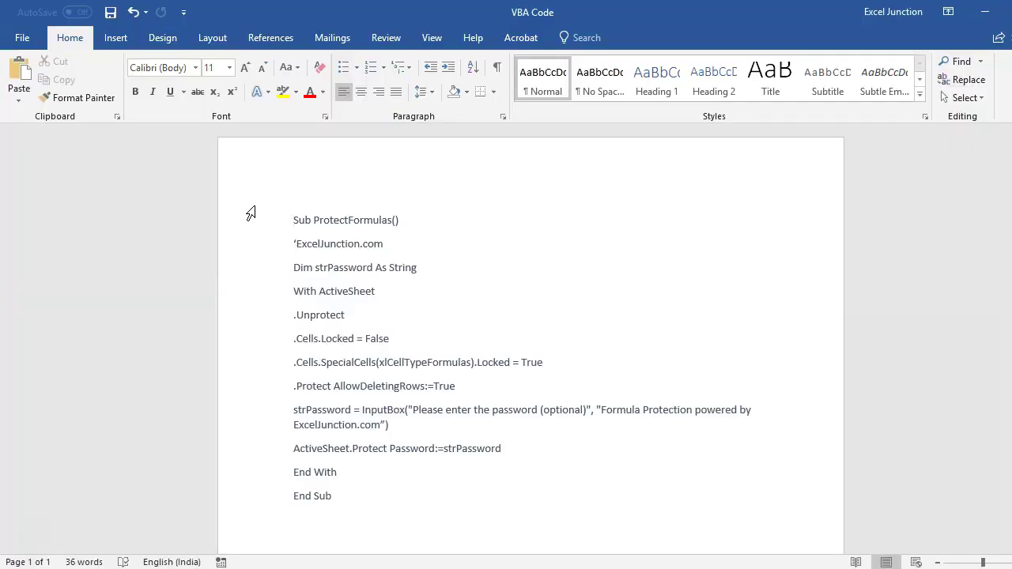
key(ctrl+a)
key(ctrl+c)
key(alt+Tab)
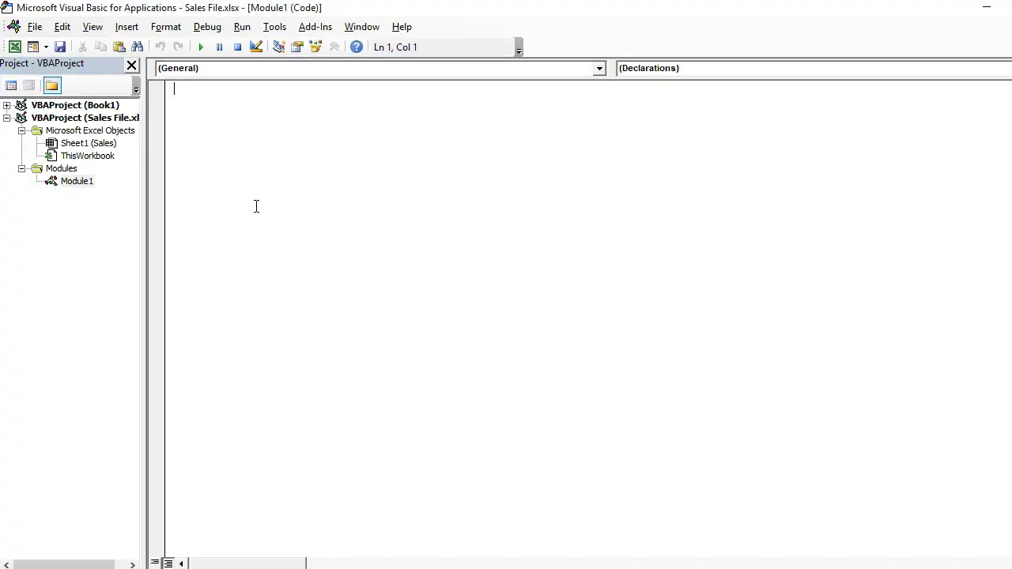
key(ctrl+v)
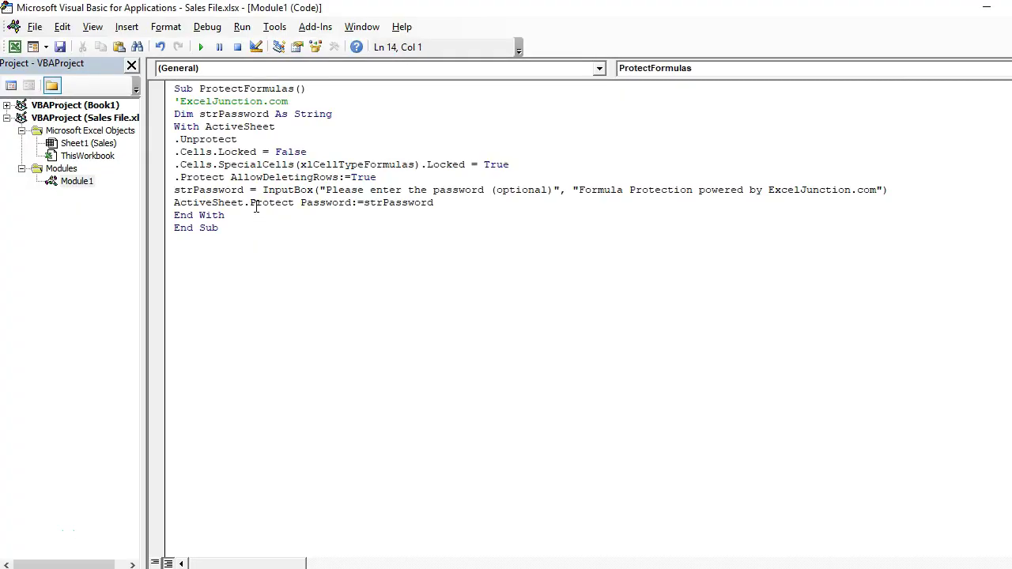
key(BackSpace)
key(BackSpace)
mouse_move(507, 566)
click(574, 538)
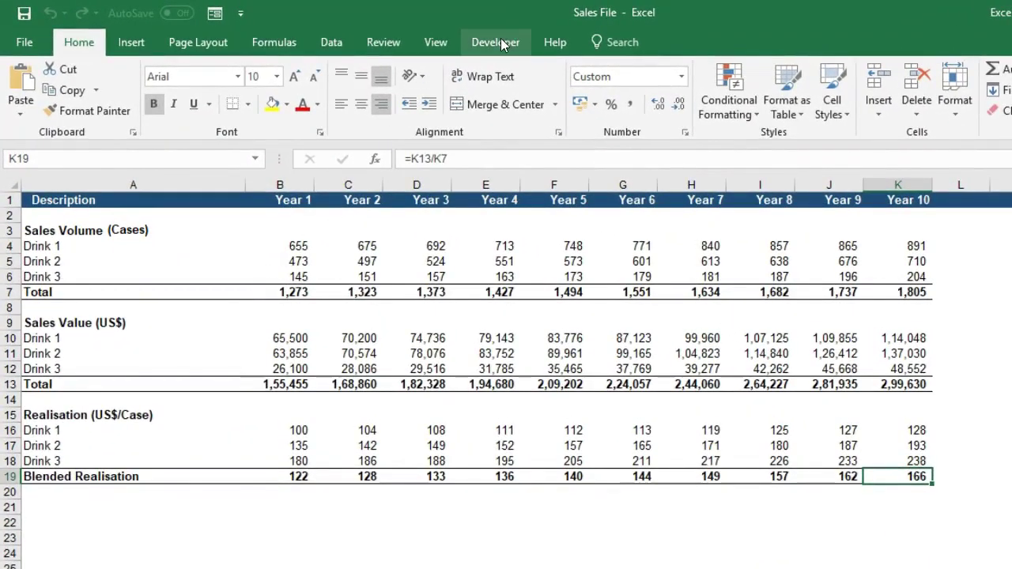
- Run the ProtectFormulas macro from the Alt+F8 Macro dialog
click(498, 42)
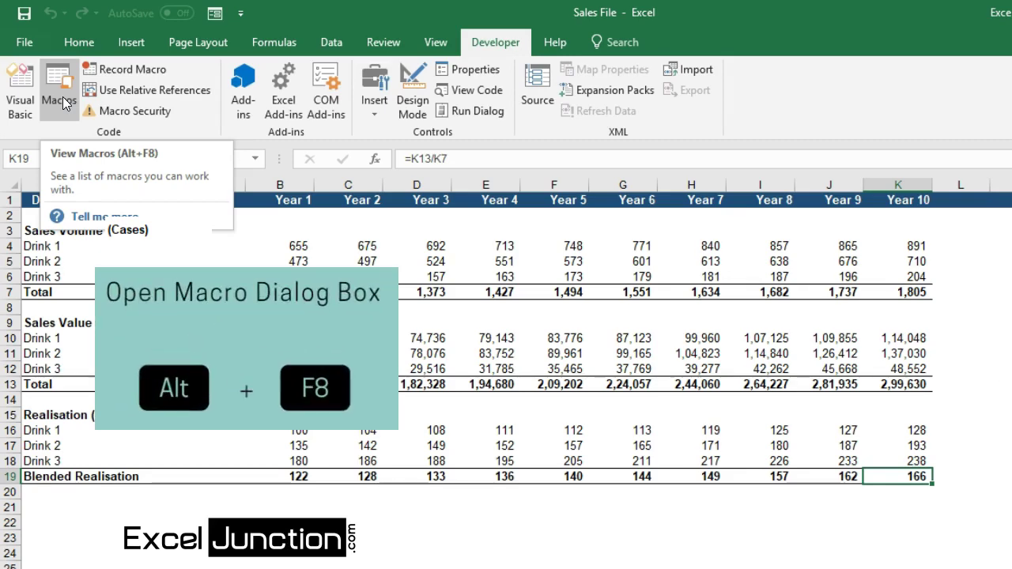
key(alt+F8)
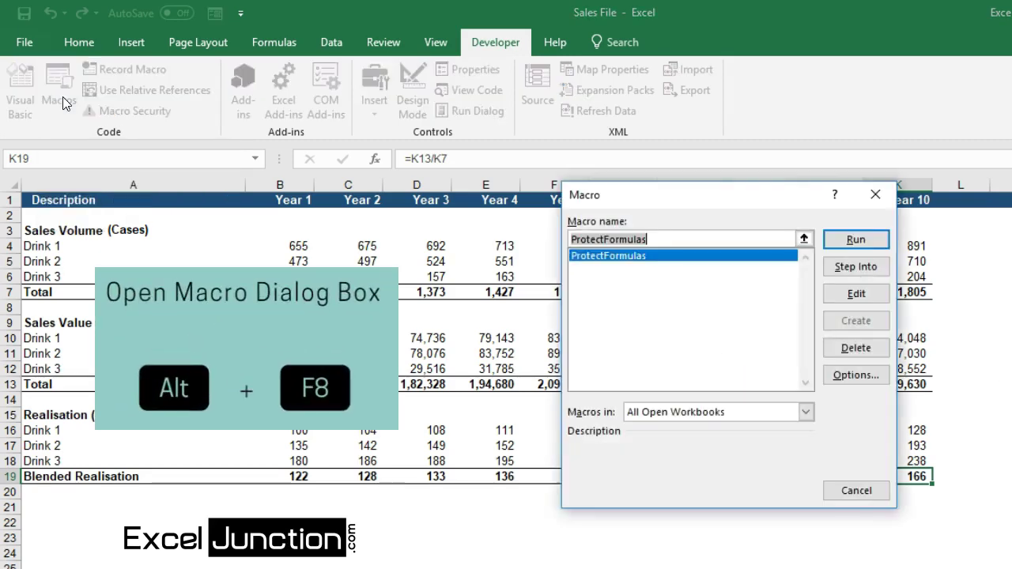
drag(685, 198, 544, 238)
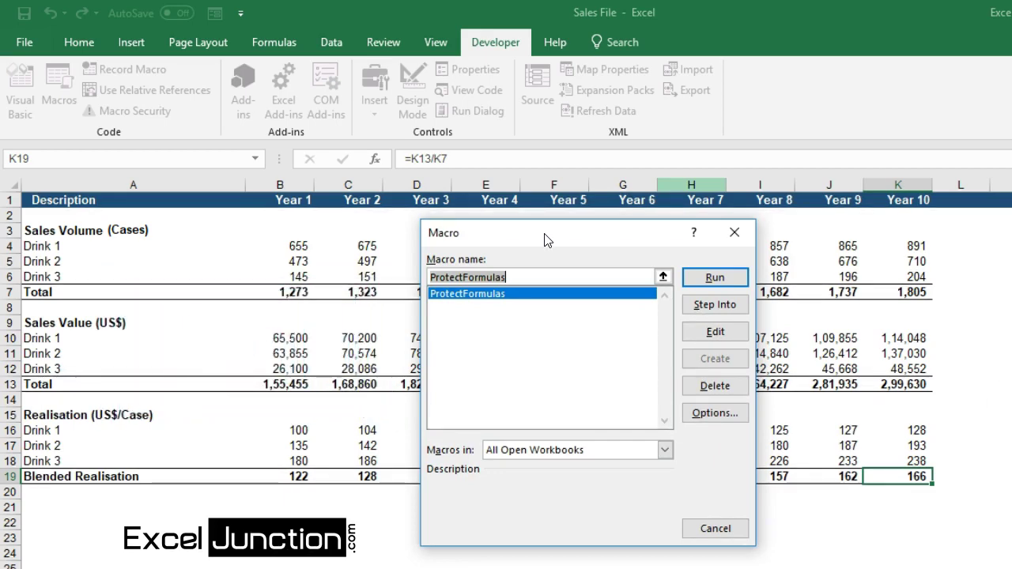
click(714, 276)
- Enter the protection password in the Formula Protection prompt and confirm it
click(692, 287)
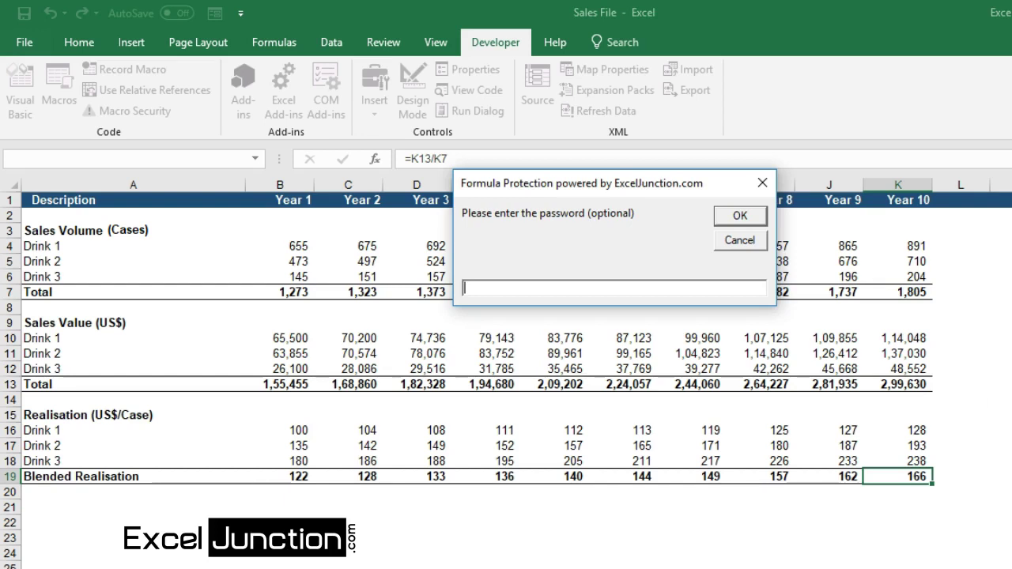
text(Excel)
drag(613, 184, 636, 182)
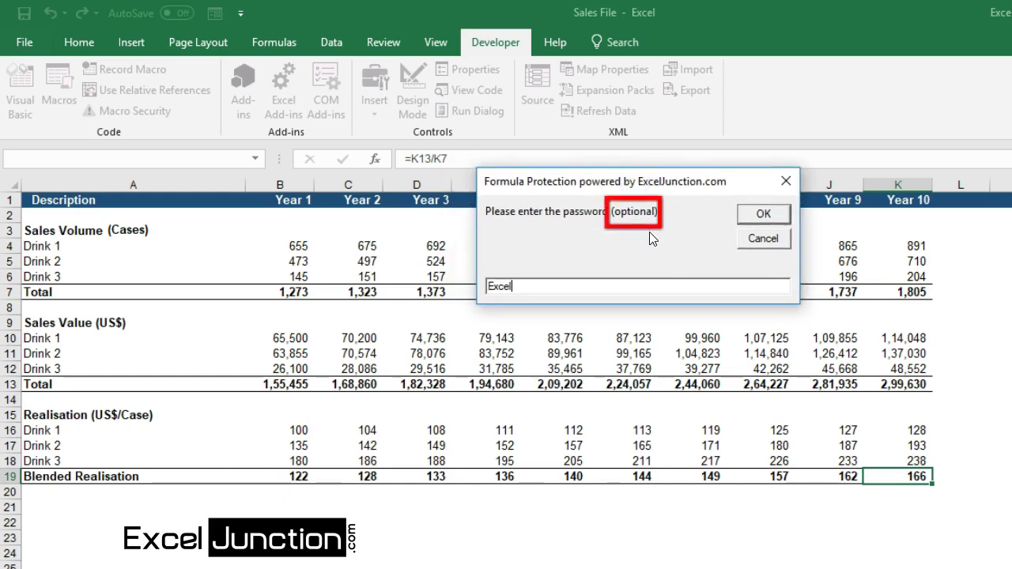
click(760, 217)
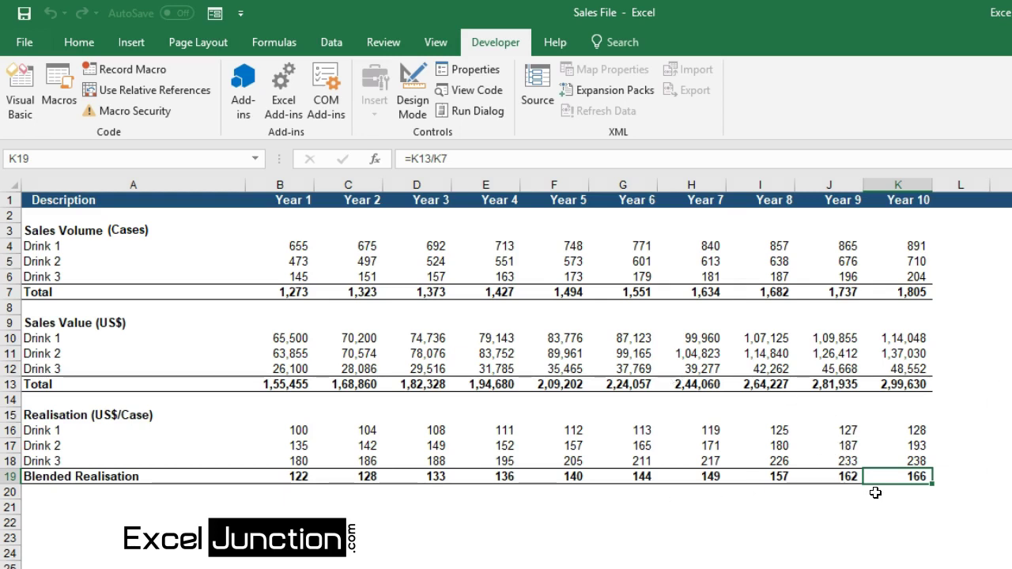
click(908, 430)
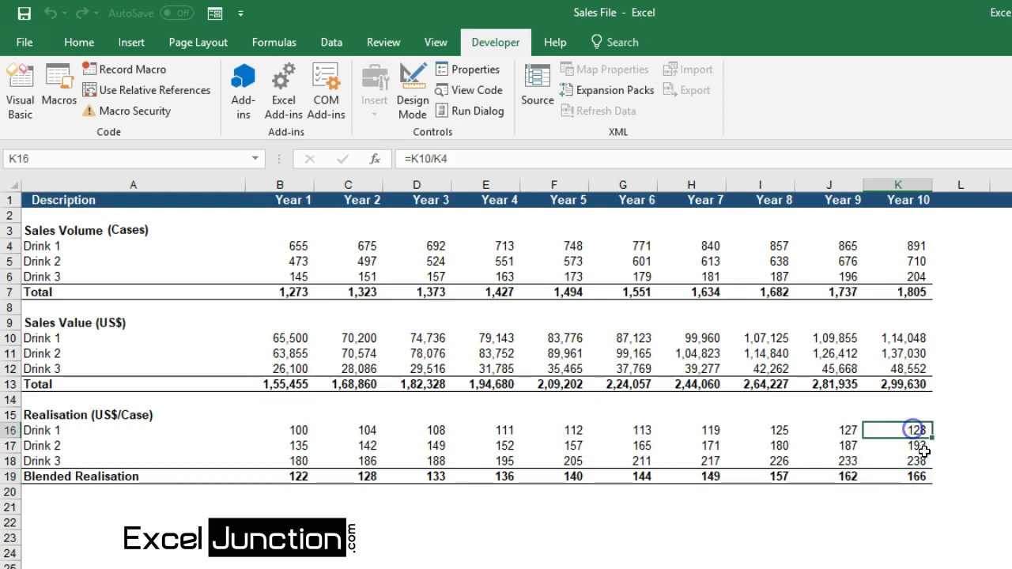
click(893, 340)
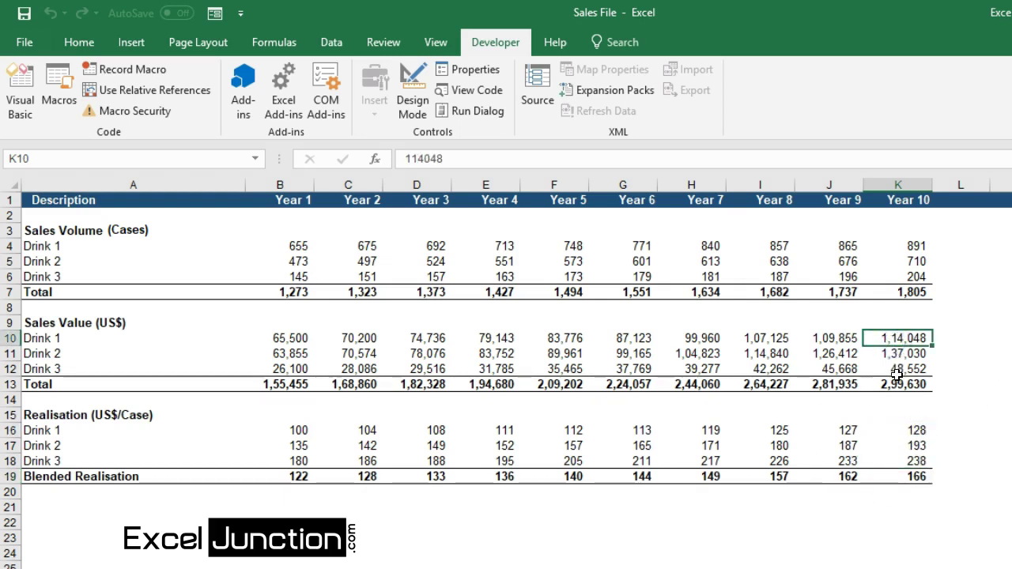
key(F2)
key(Escape)
click(898, 382)
double_click(899, 382)
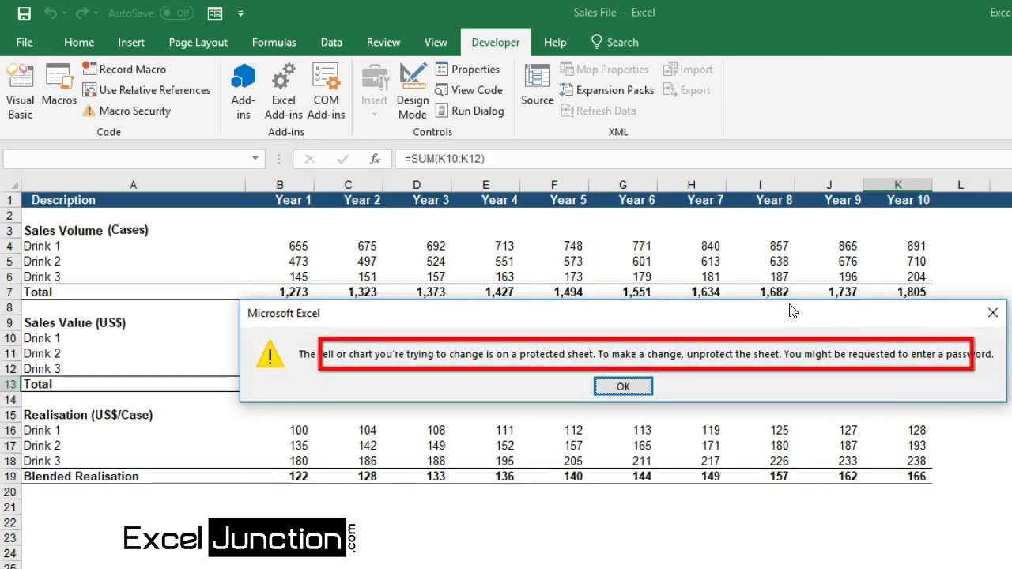
drag(793, 312, 707, 378)
click(561, 451)
click(798, 480)
double_click(799, 481)
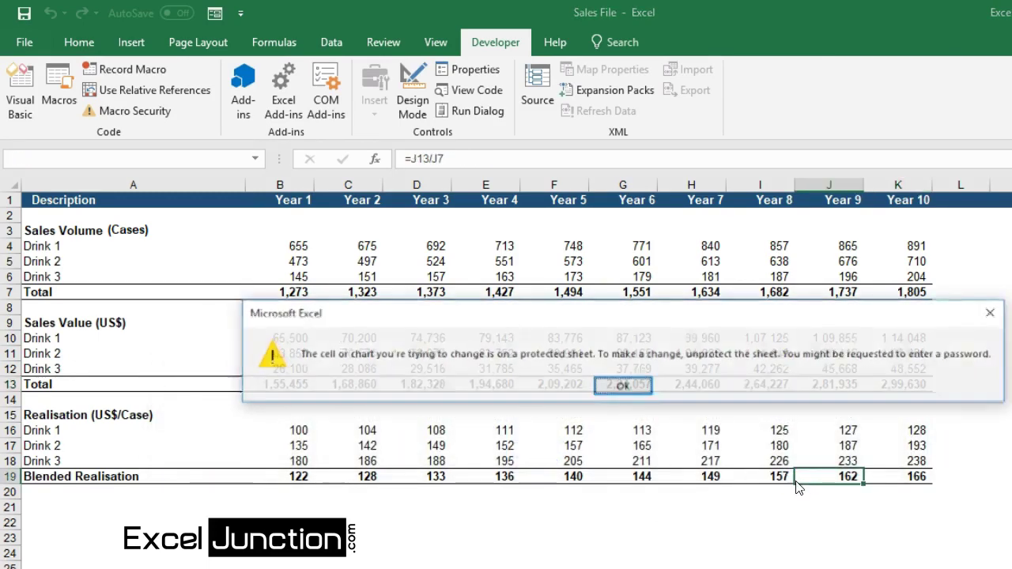
click(623, 388)
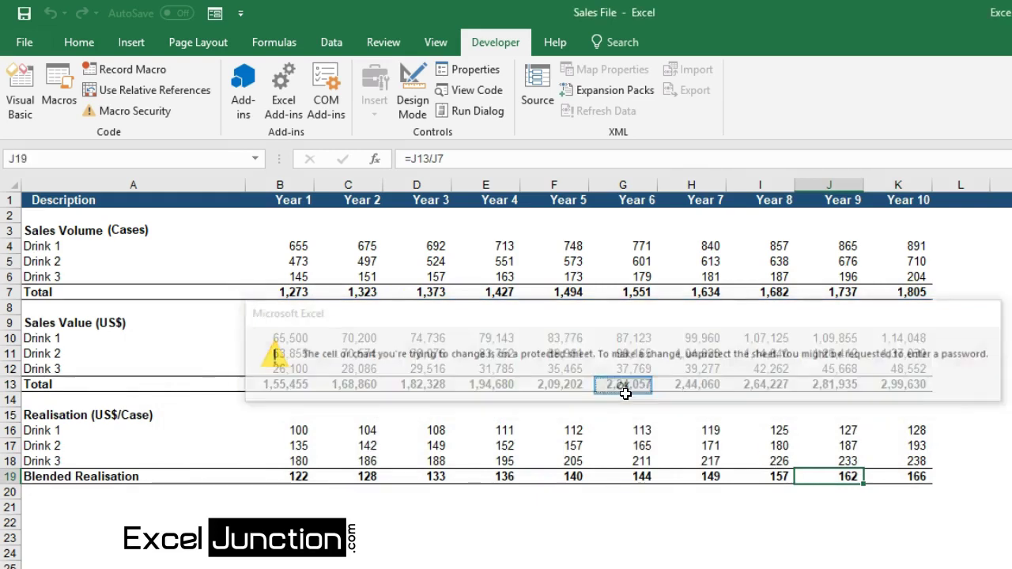
click(702, 474)
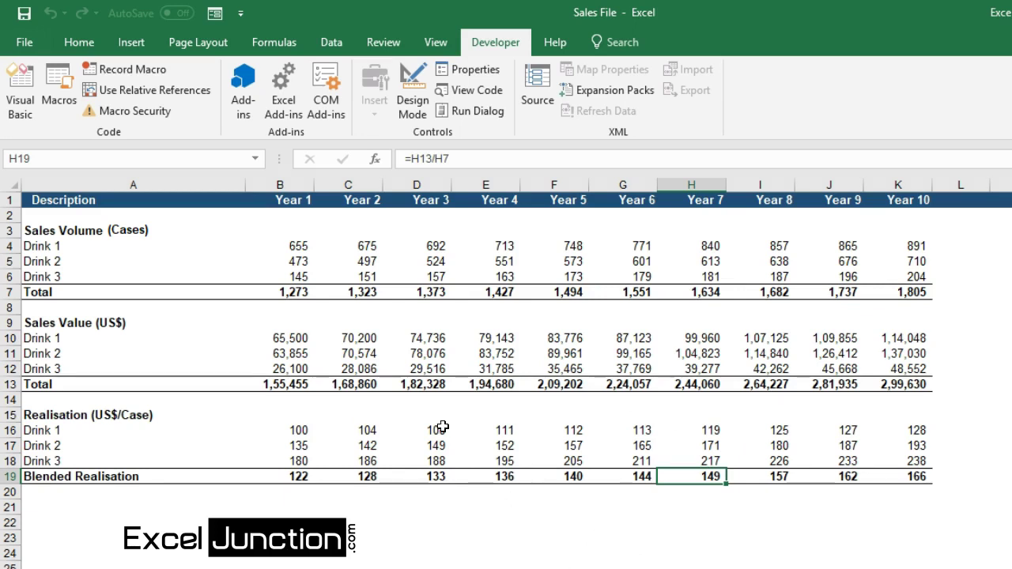
- Unprotect the sheet from the Review tab using the sheet password
click(380, 42)
click(622, 104)
drag(574, 349, 639, 291)
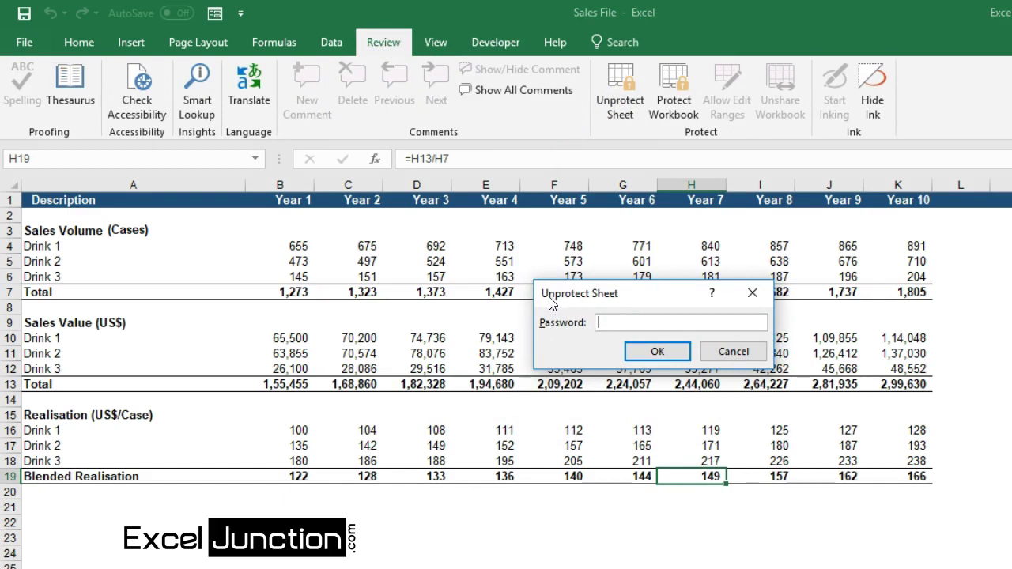
click(610, 320)
text(•••••)
click(655, 351)
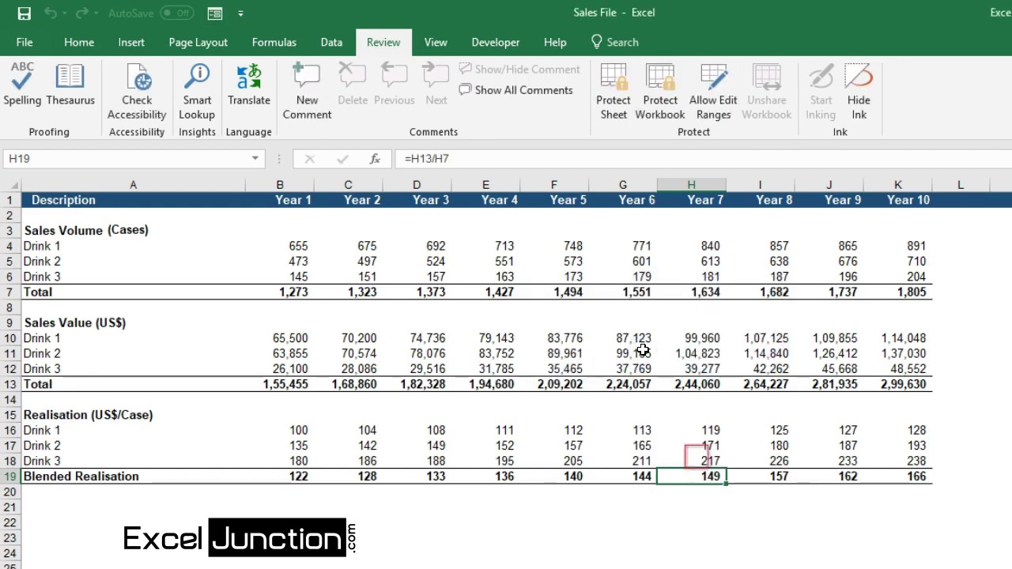
- Enter =H16+H17 in H19 so the Year 7 Blended Realisation shows 290
text(=)
key(Up)
key(Up)
key(Up)
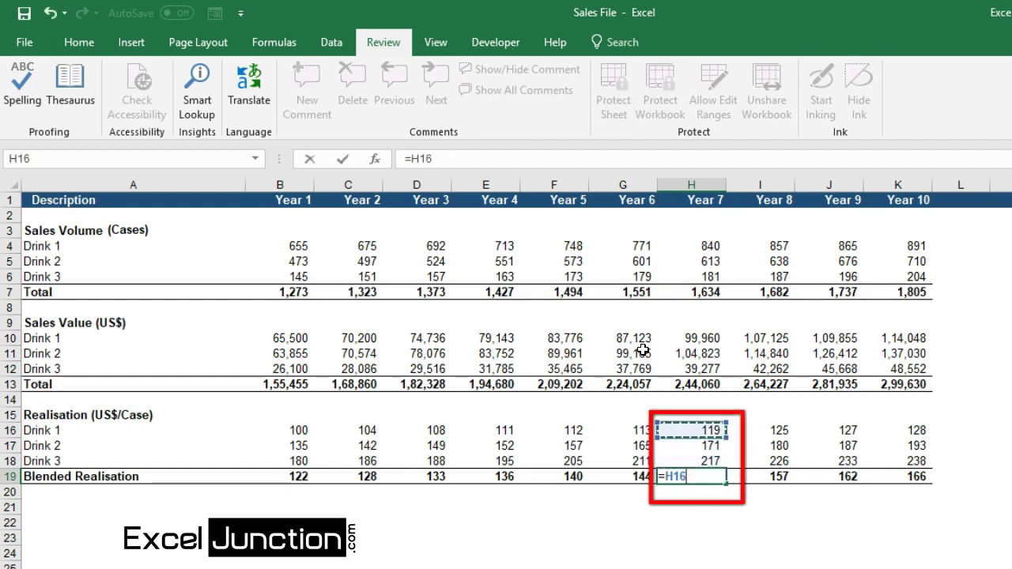
text(+)
key(Up)
key(Up)
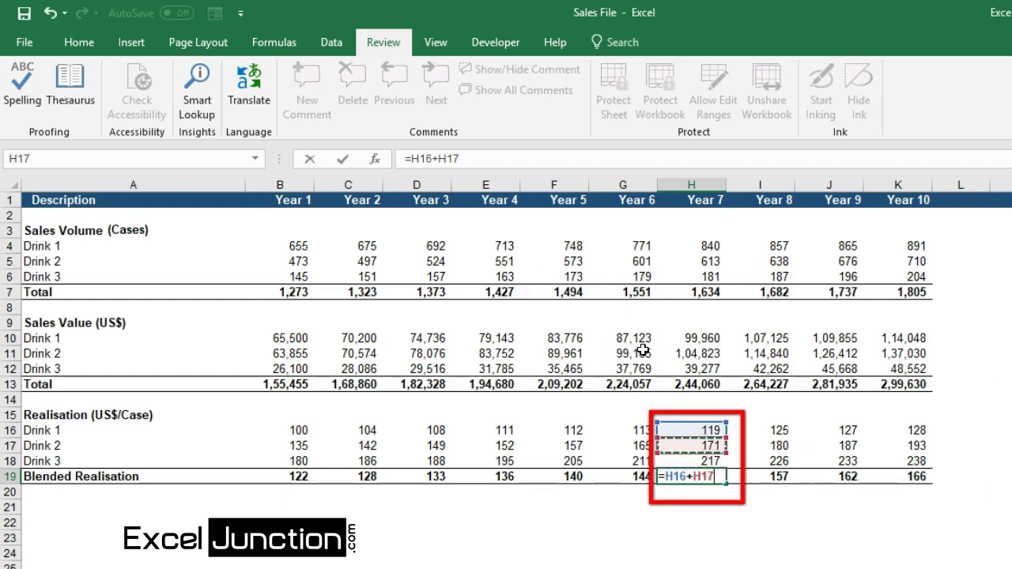
key(Return)
click(728, 521)
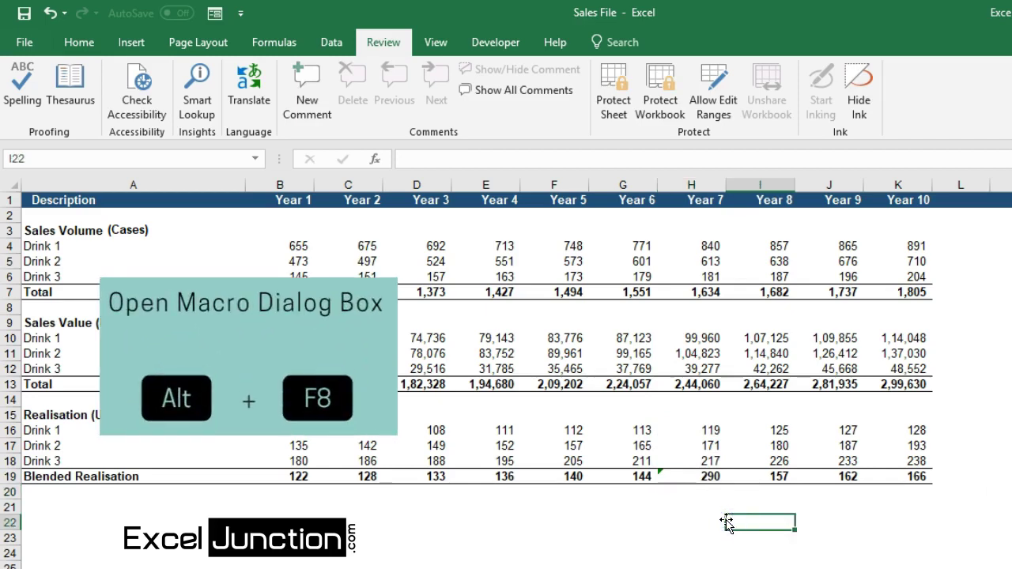
- Rerun ProtectFormulas via Alt+F8 and confirm the protection password
key(alt+F8)
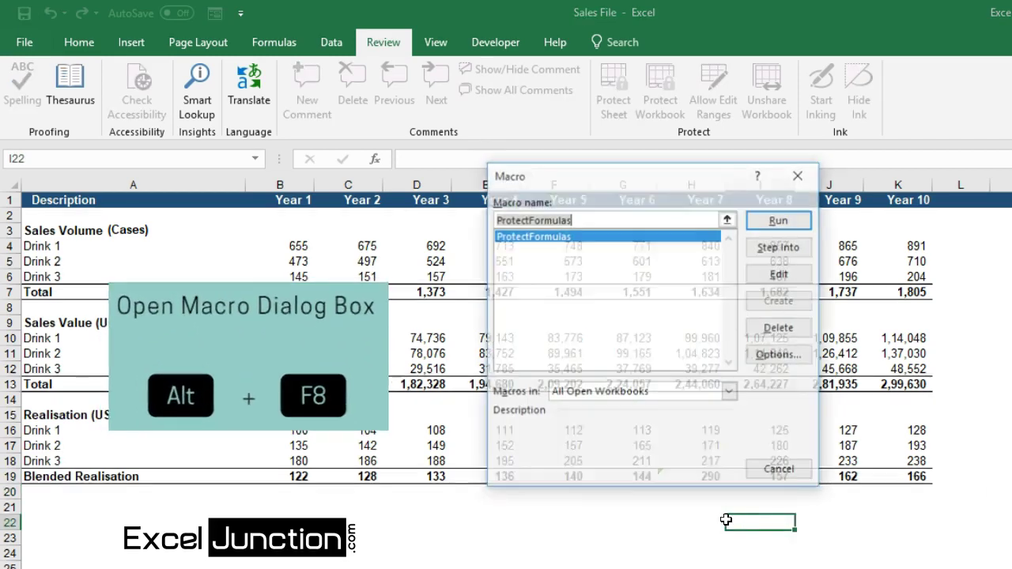
click(775, 225)
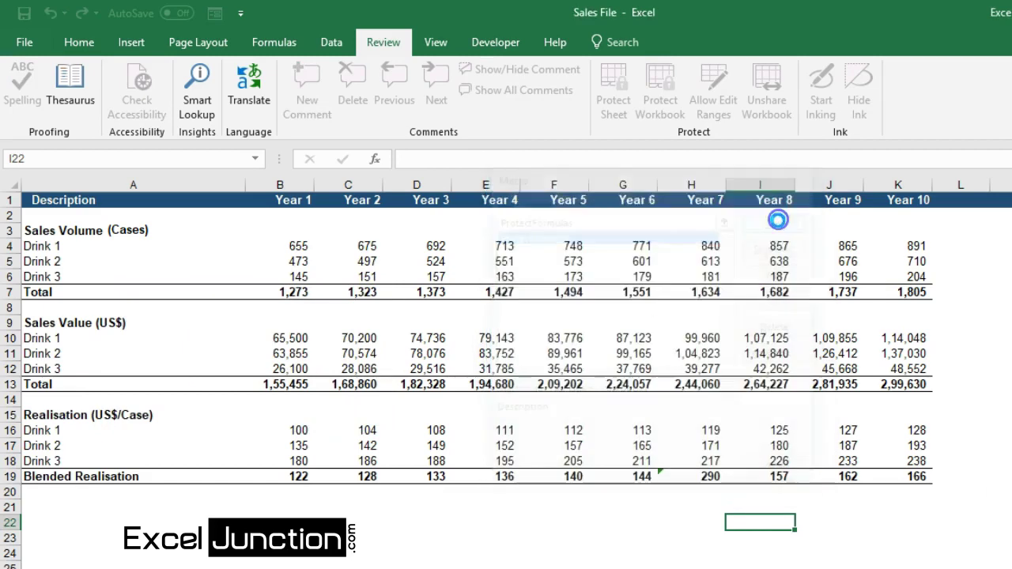
text(Excel)
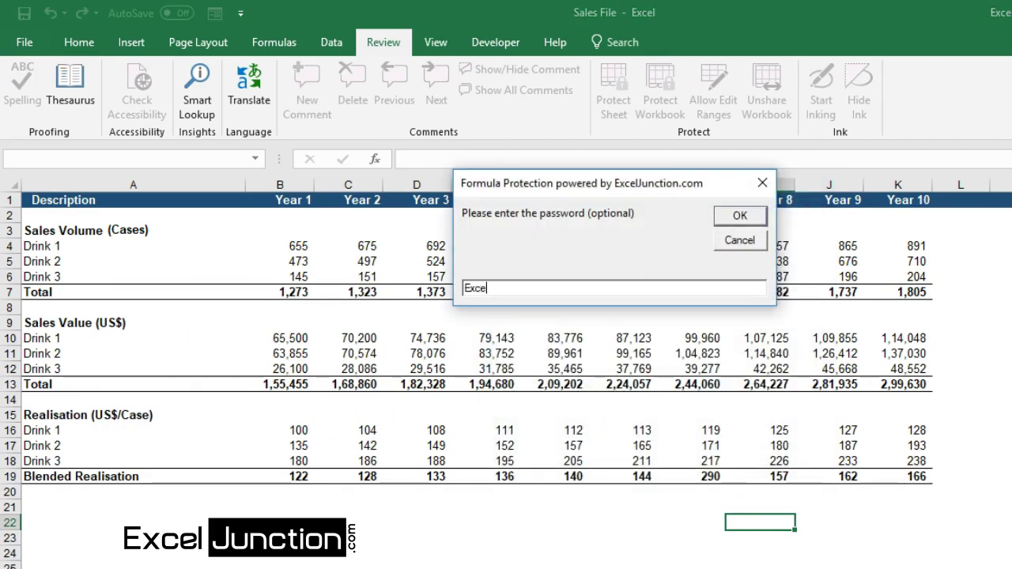
click(737, 215)
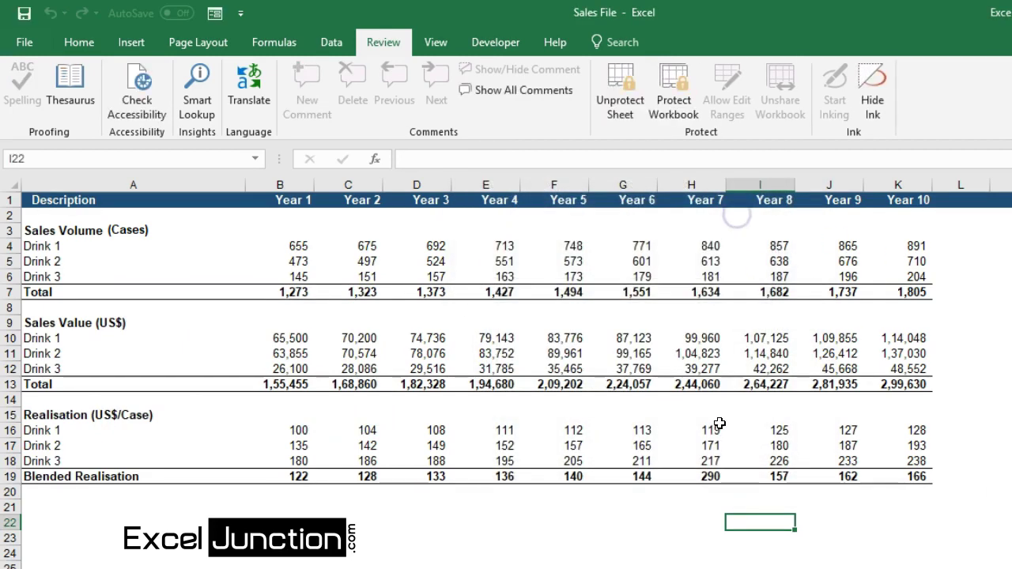
- Check that H19 is now locked, dismiss the protected-sheet warning, and save
mouse_move(702, 464)
mouse_down()
mouse_move(723, 477)
mouse_move(702, 471)
mouse_up()
double_click(702, 474)
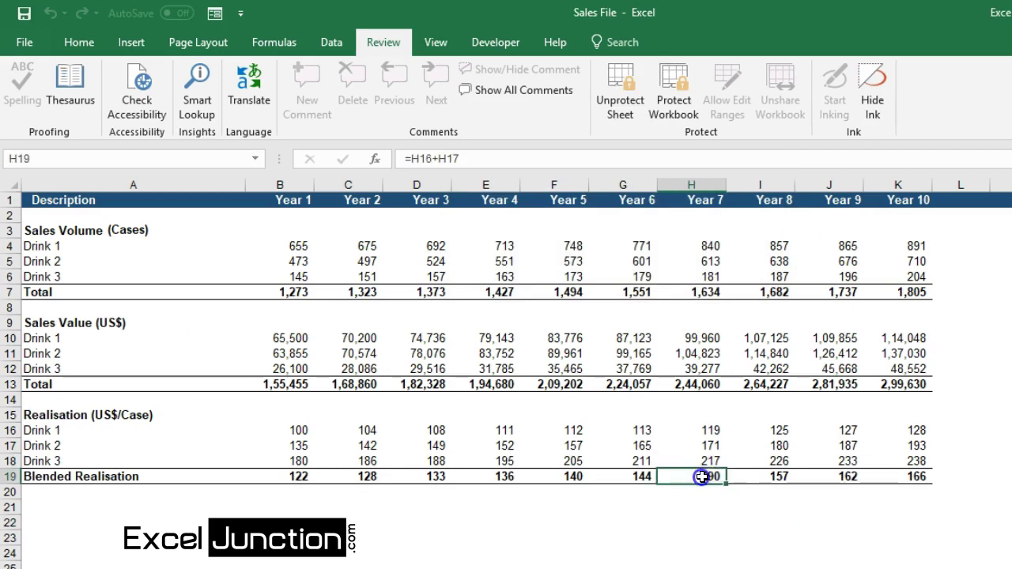
click(631, 387)
key(ctrl+s)
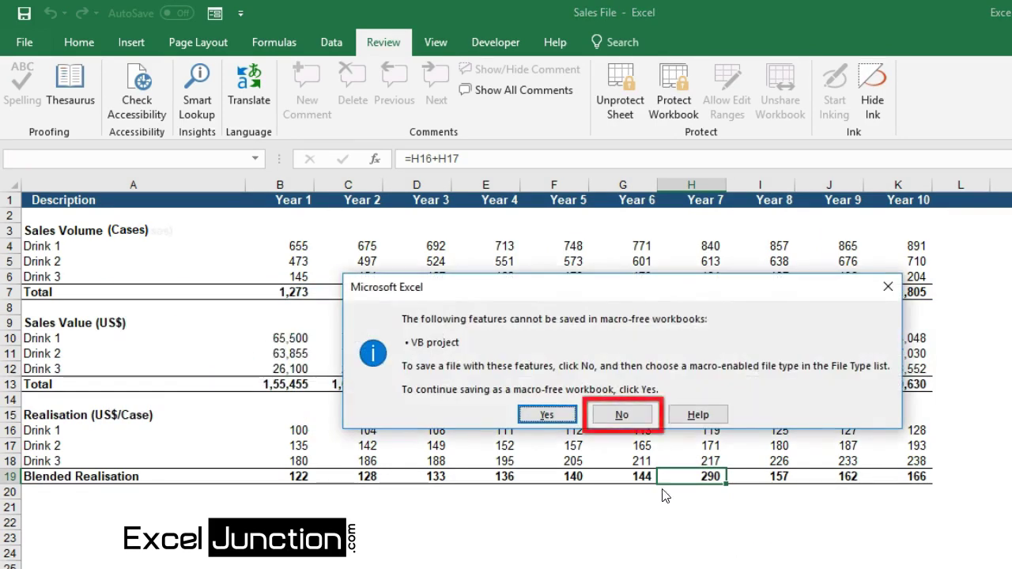
- Decline the macro-free save and save Sales File as an Excel Macro-Enabled Workbook (*.xlsm)
click(627, 421)
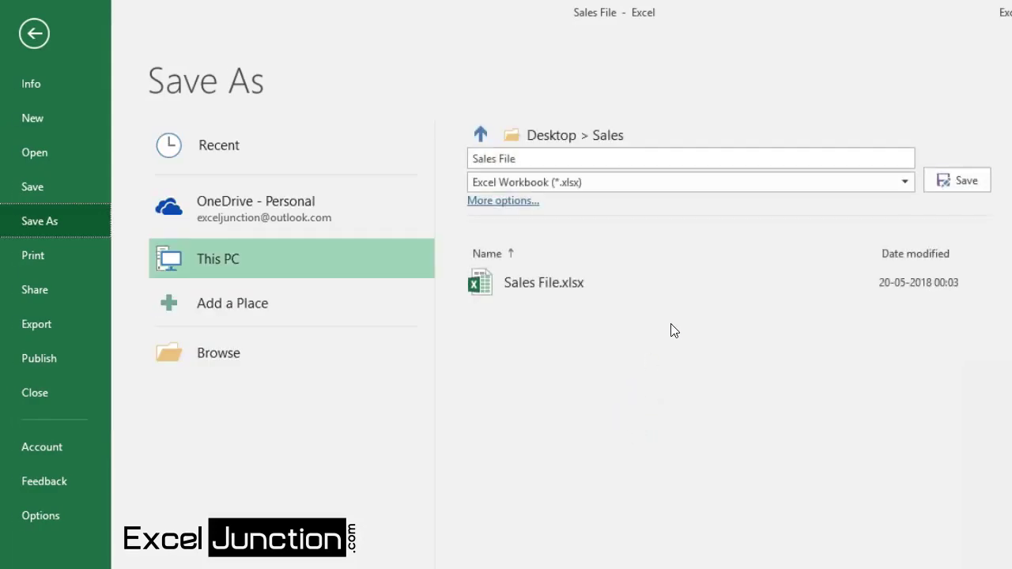
click(911, 184)
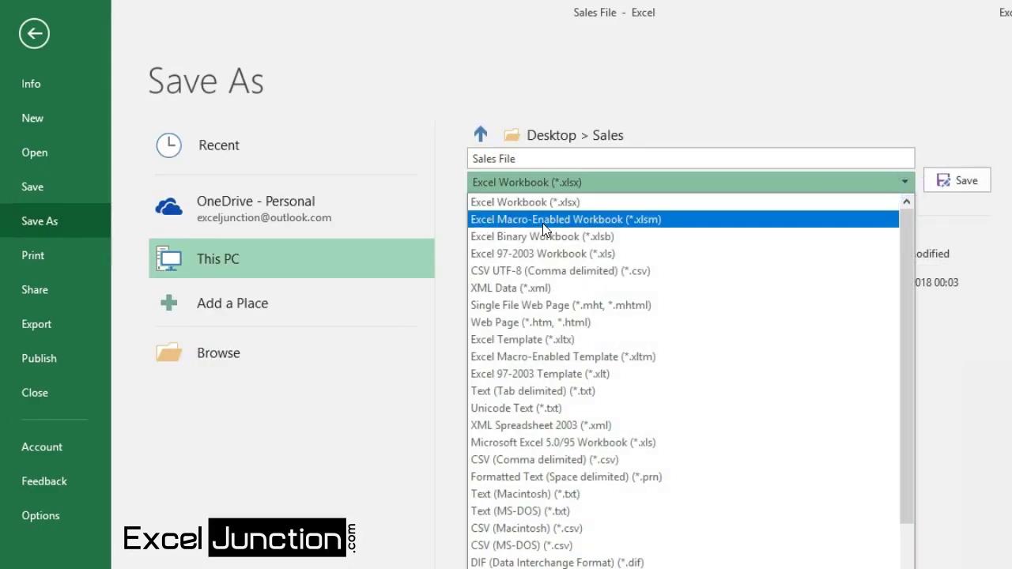
click(546, 221)
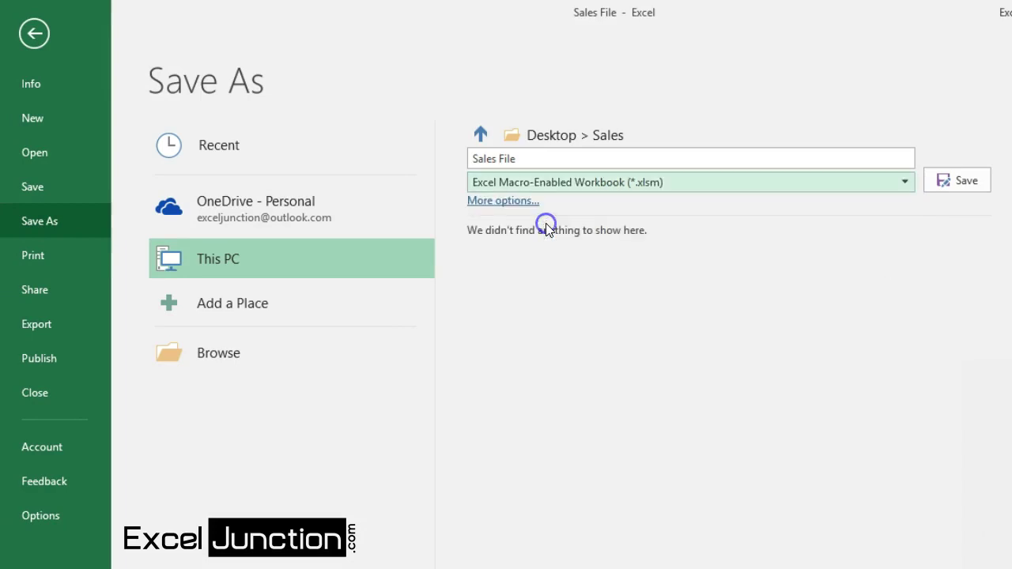
click(961, 184)
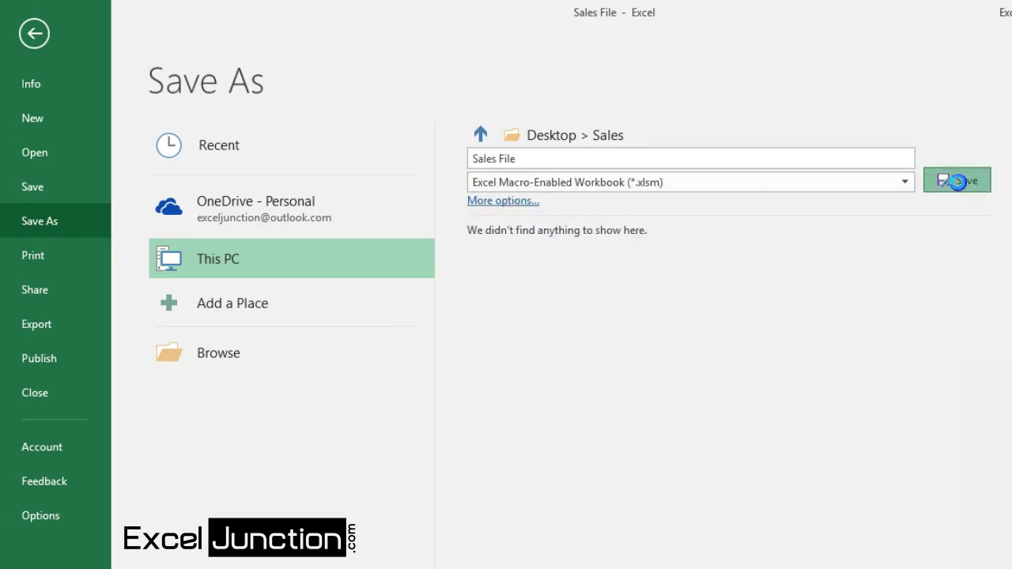